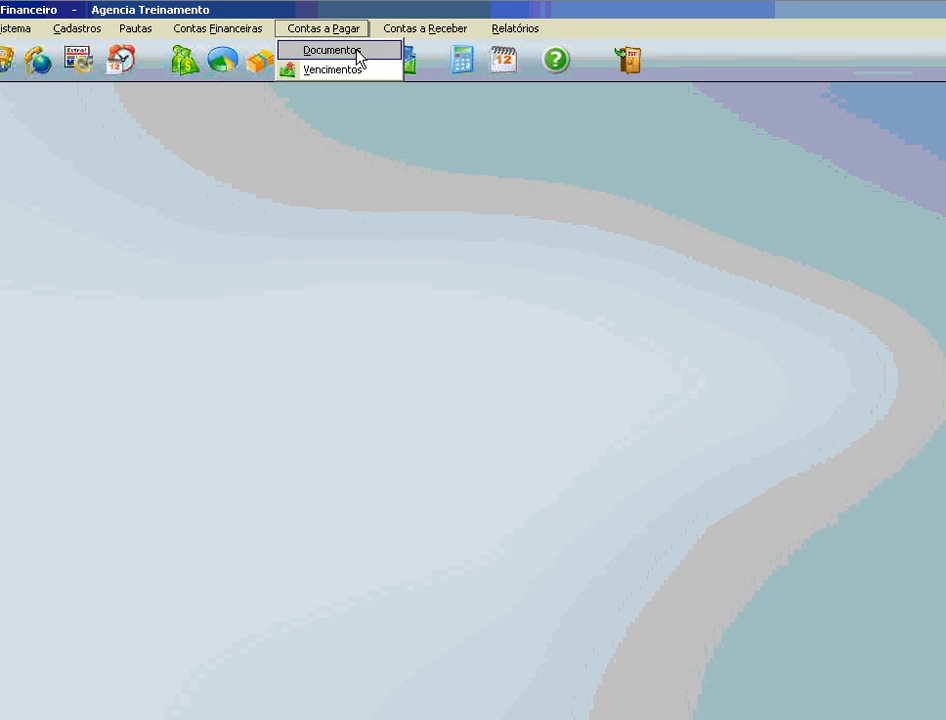
# - Start a new document in the Contas a Pagar documents list, keeping Fornecedor as its origin
pyautogui.click(358, 58)
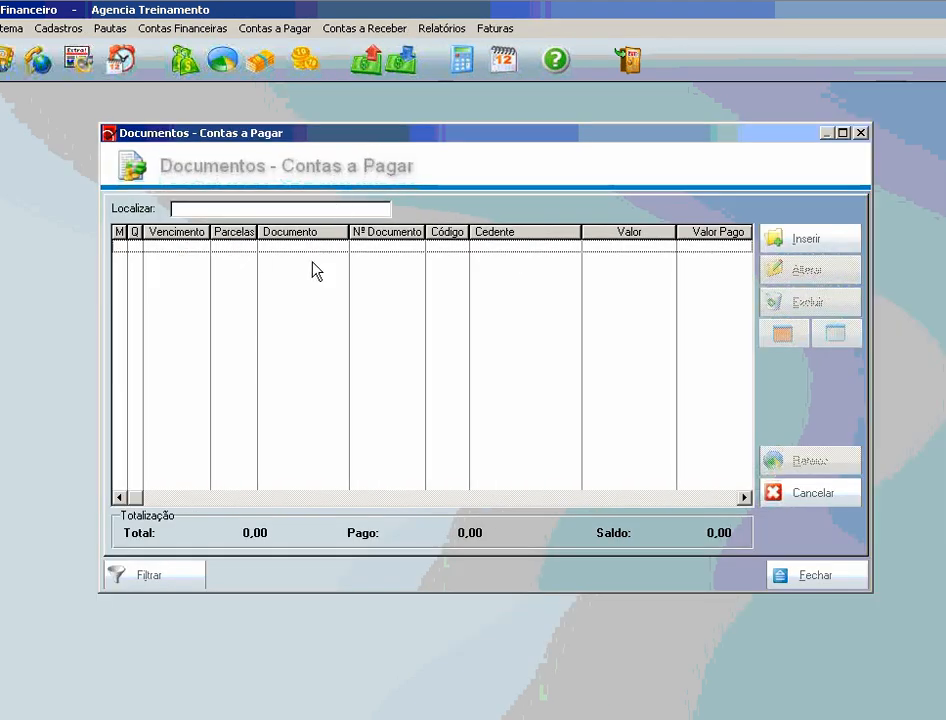
pyautogui.click(803, 240)
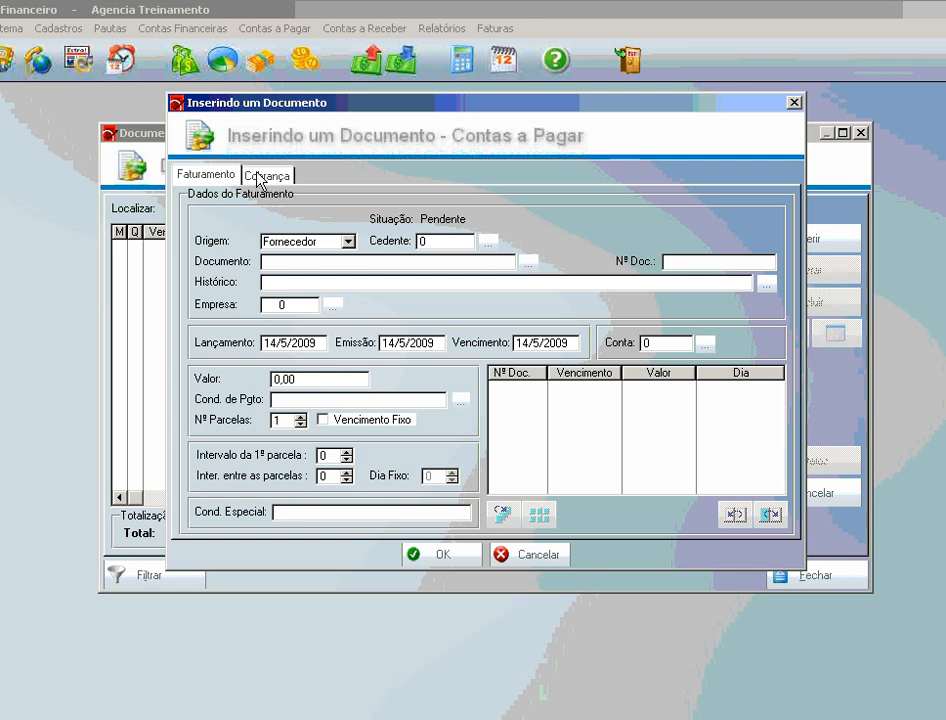
pyautogui.click(348, 243)
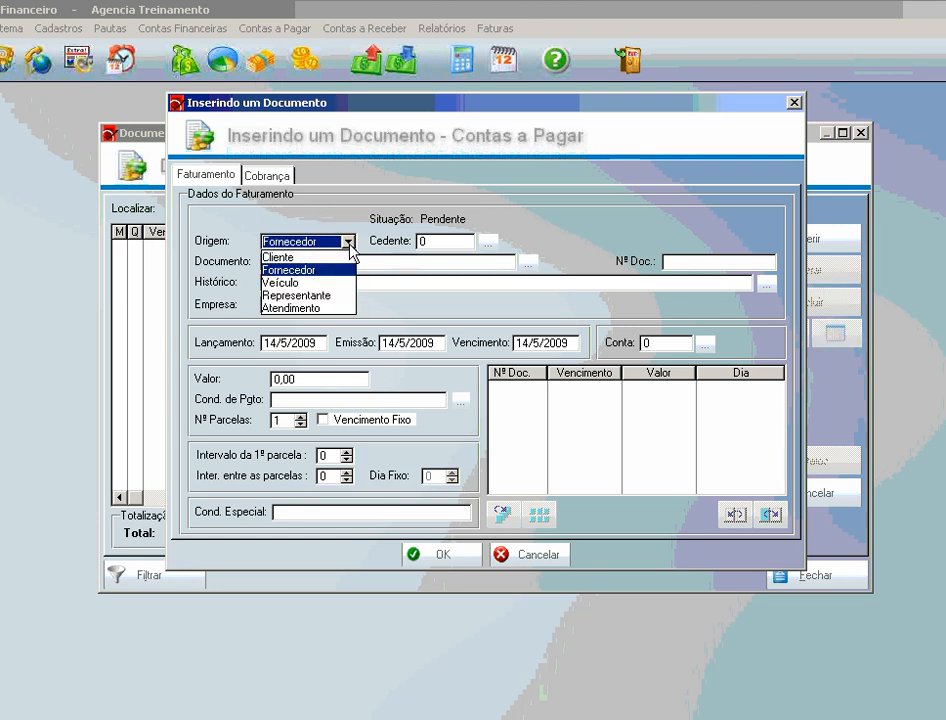
pyautogui.click(350, 245)
pyautogui.click(350, 245)
pyautogui.click(350, 245)
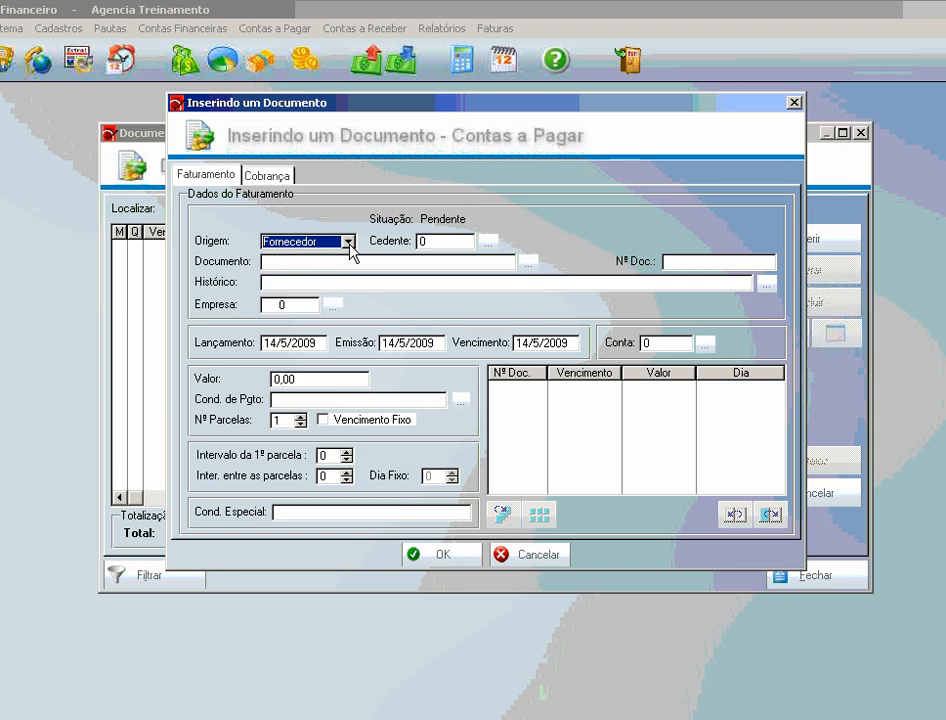
# - Choose the supplier Receita Federal as the document's cedente
pyautogui.click(487, 246)
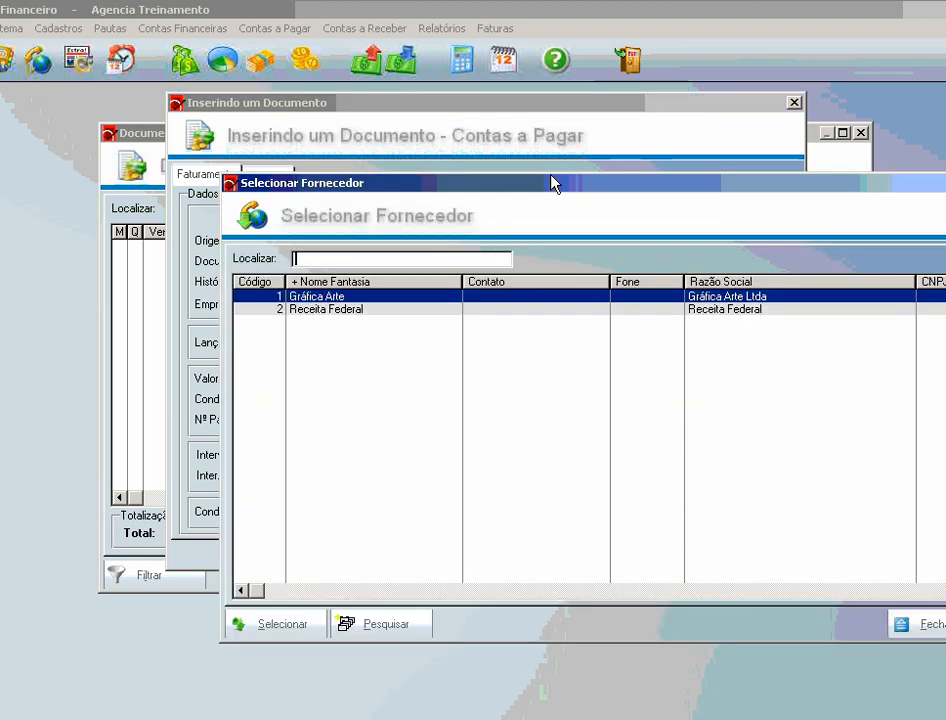
pyautogui.moveTo(548, 185); pyautogui.dragTo(488, 108)
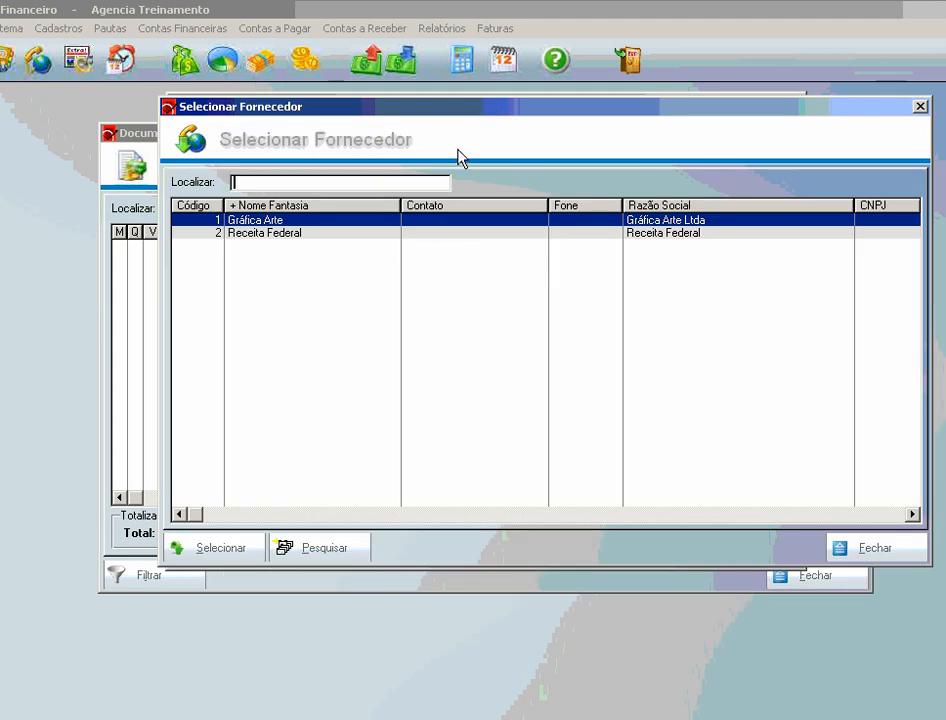
pyautogui.click(279, 236)
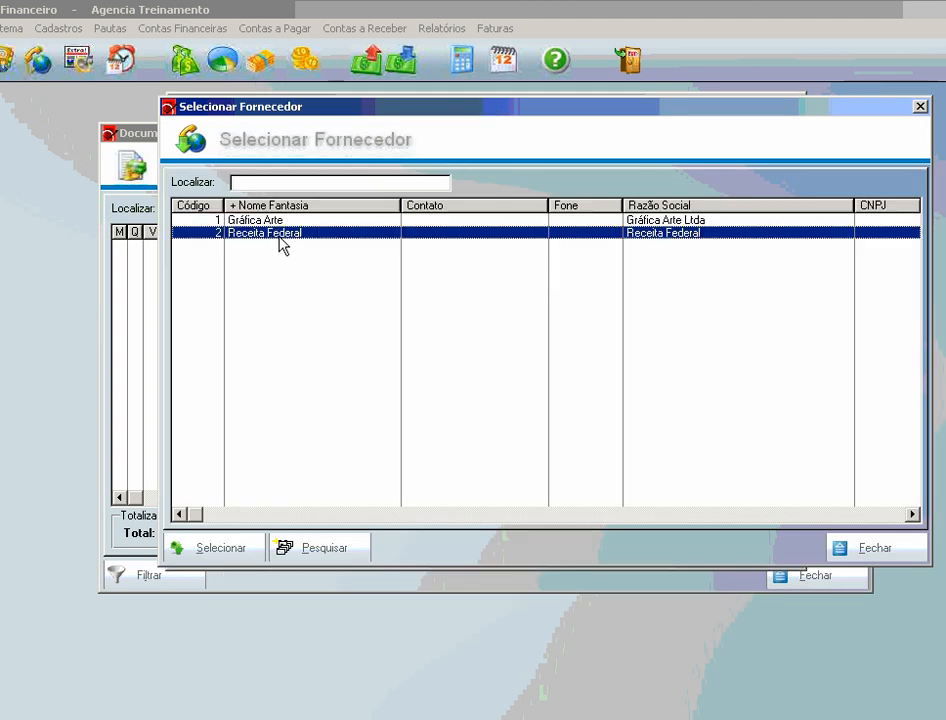
pyautogui.click(233, 552)
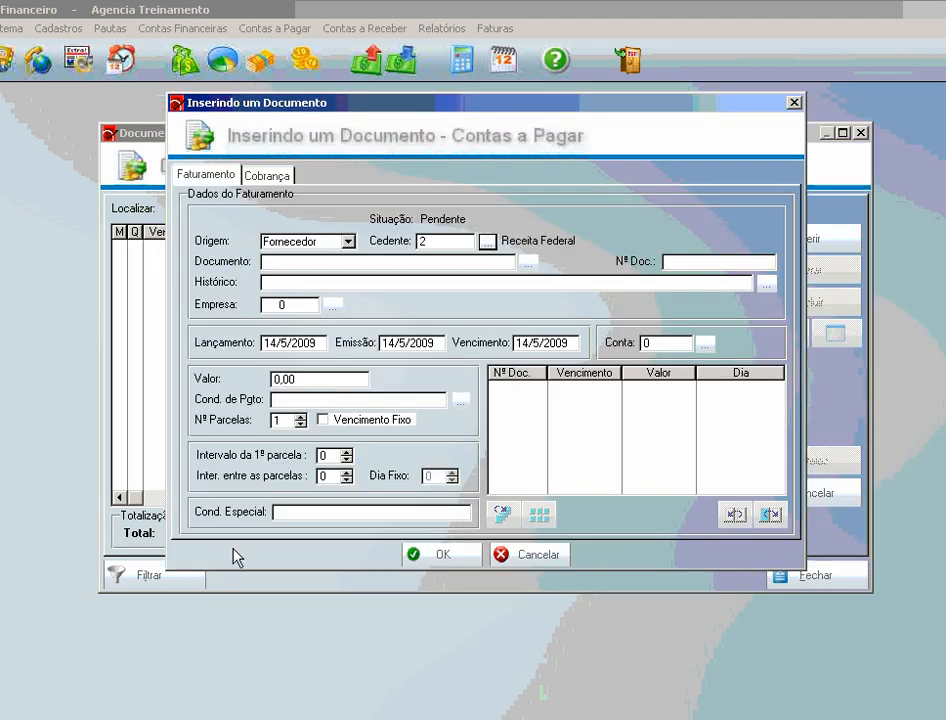
# - Set the document type to Boleto Bancário Débito and the document number to 5678
pyautogui.click(527, 264)
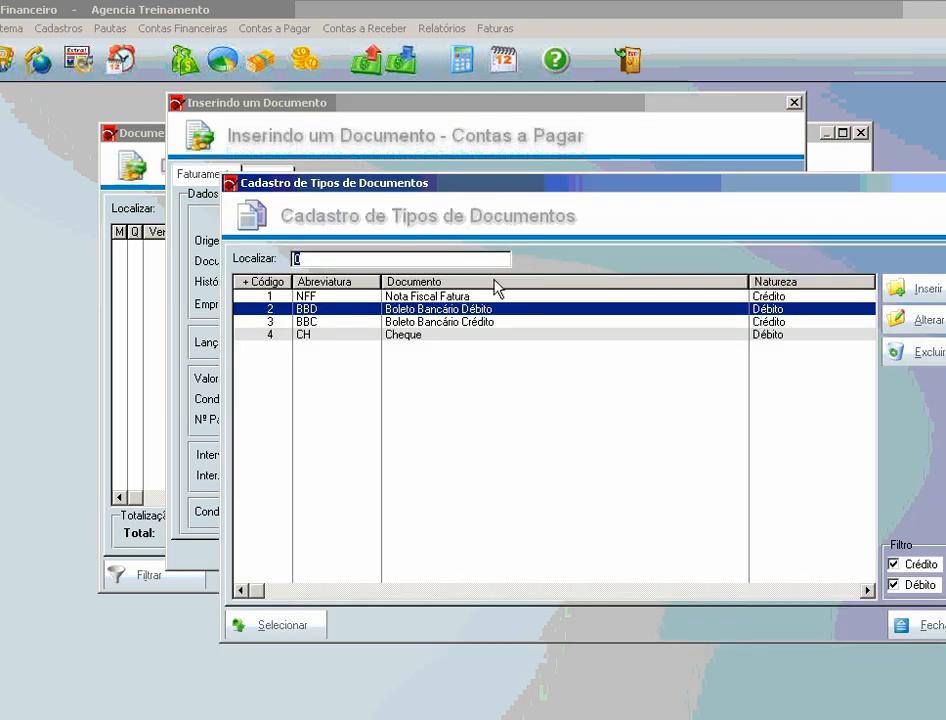
pyautogui.click(299, 627)
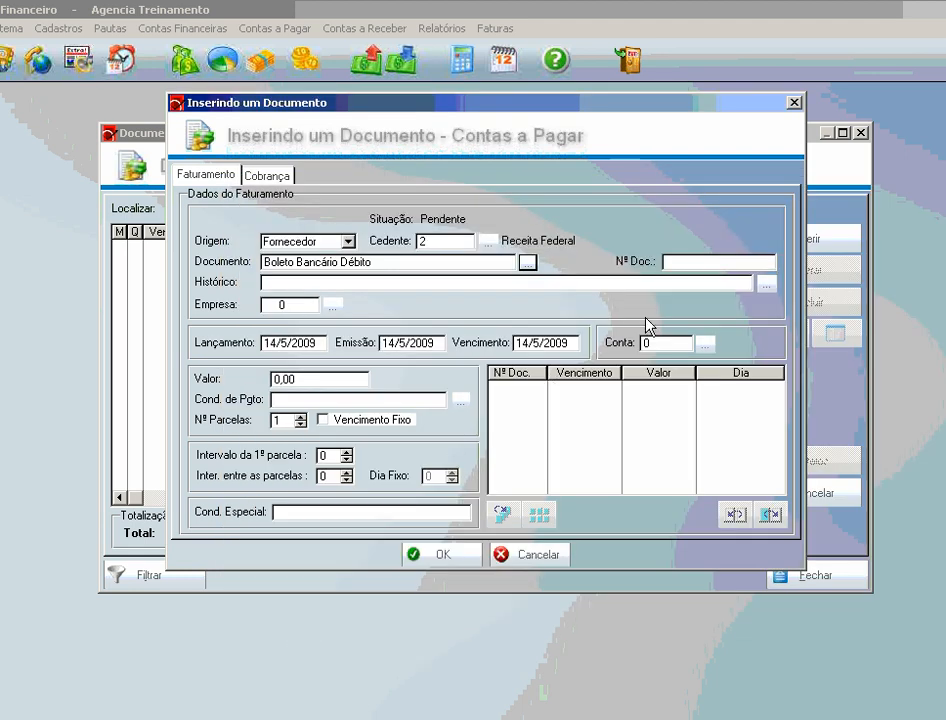
pyautogui.click(679, 263)
pyautogui.write('5678')
# - Open the históricos register from the document's Histórico field and start a new entry with its name ready for input
pyautogui.click(766, 285)
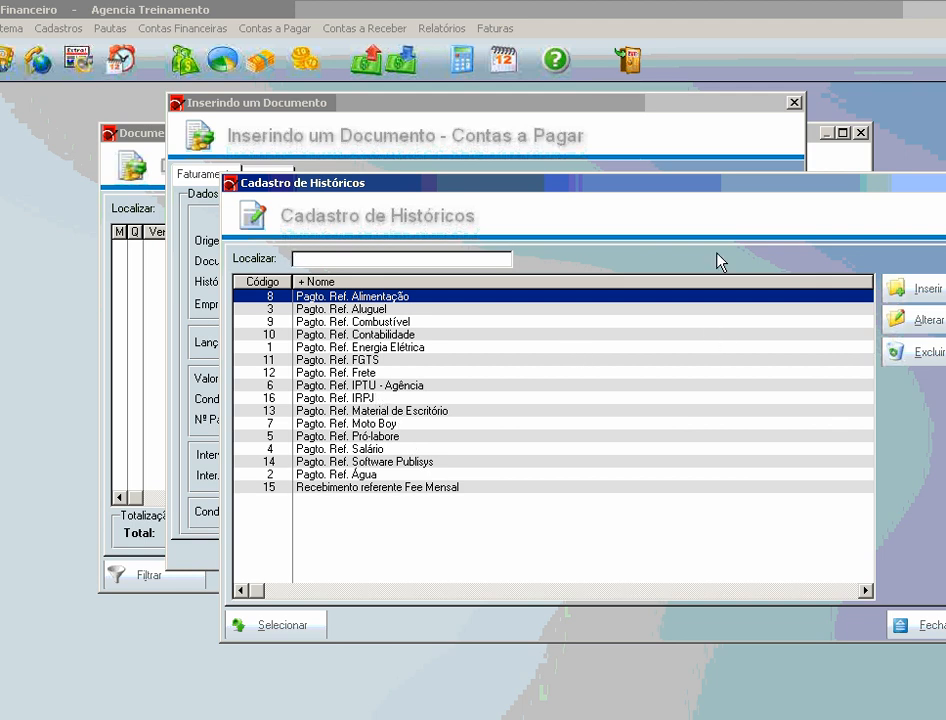
pyautogui.moveTo(804, 190); pyautogui.dragTo(722, 163)
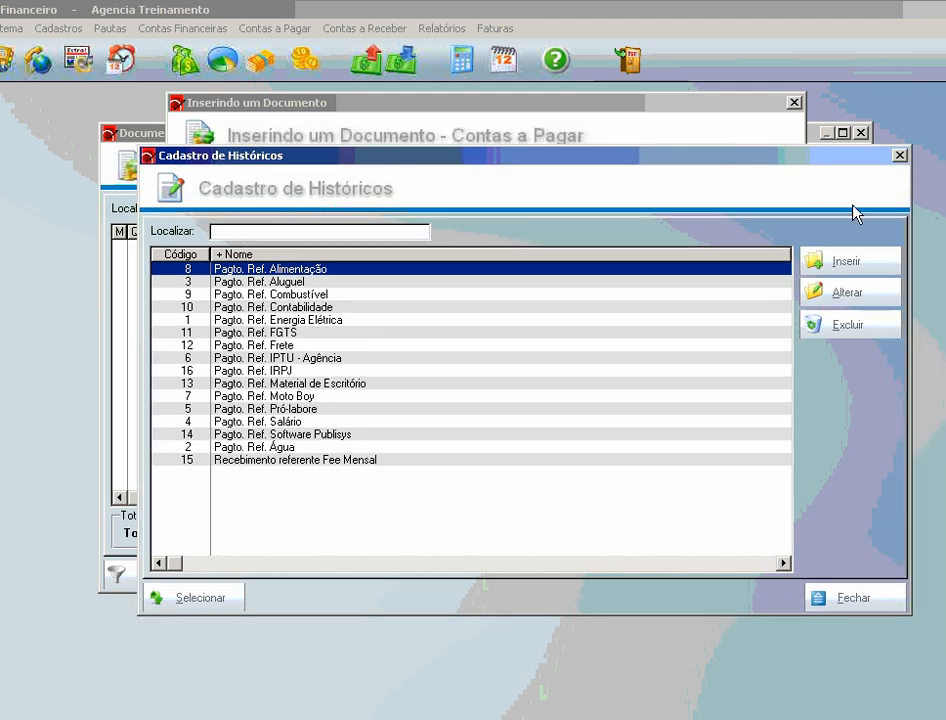
pyautogui.click(860, 260)
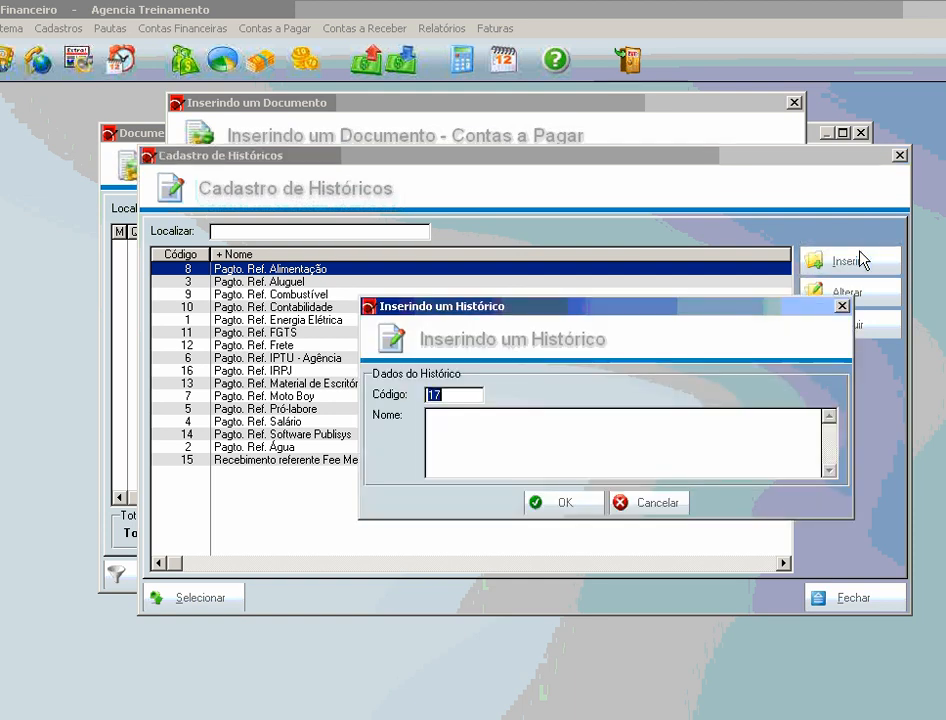
pyautogui.click(571, 431)
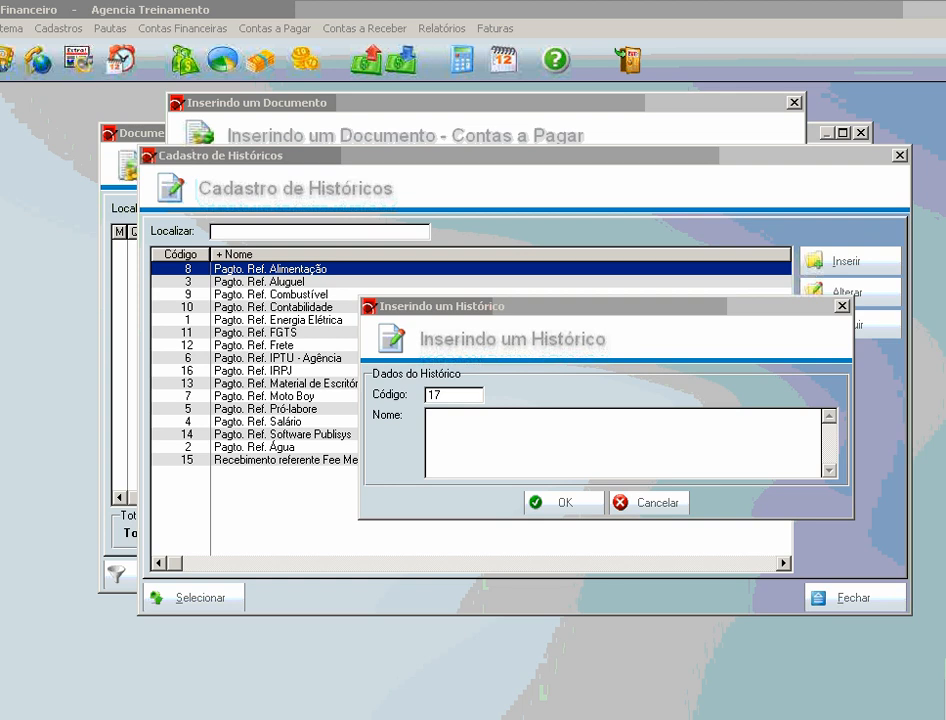
pyautogui.click(686, 446)
pyautogui.write('P')
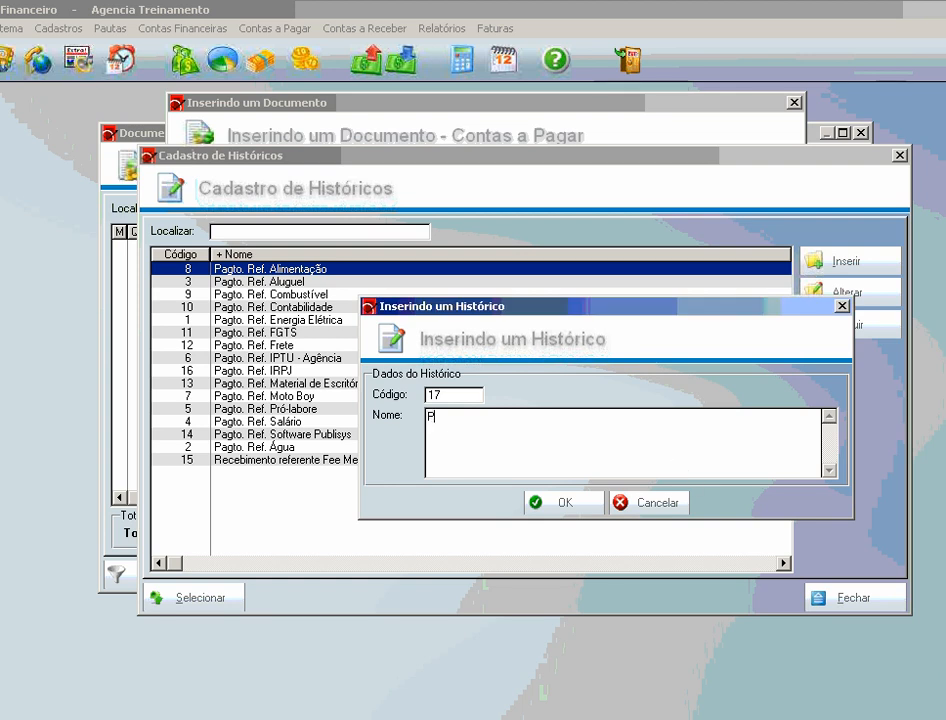
pyautogui.write('agto. Ref. IRSS')
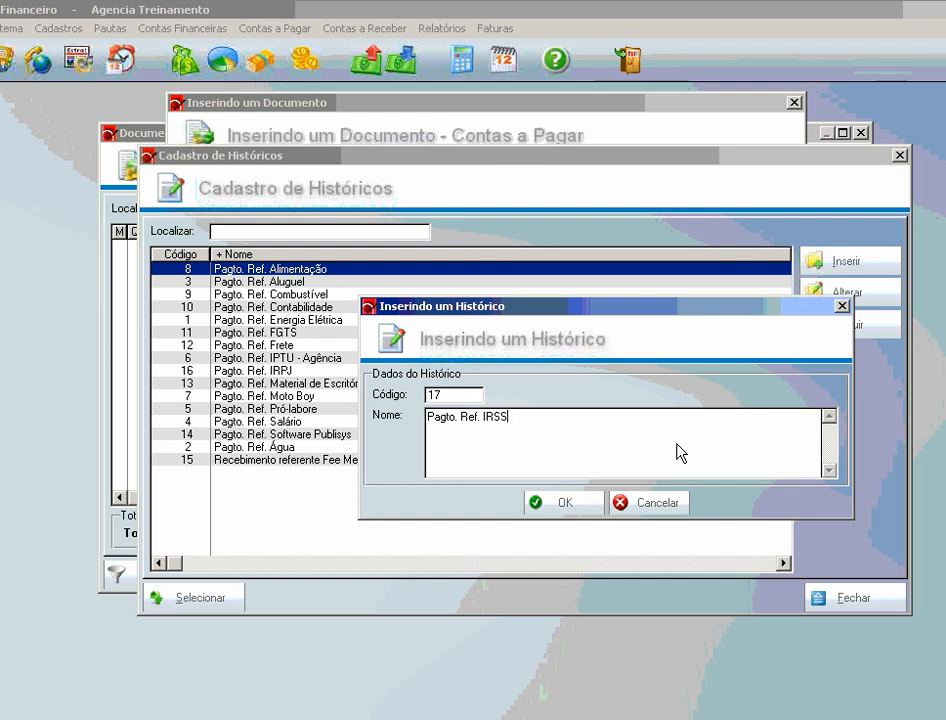
pyautogui.press('BackSpace')
pyautogui.press('BackSpace')
pyautogui.press('BackSpace')
pyautogui.press('BackSpace')
pyautogui.press('BackSpace')
pyautogui.press('BackSpace')
pyautogui.press('BackSpace')
pyautogui.press('BackSpace')
pyautogui.press('BackSpace')
pyautogui.press('BackSpace')
pyautogui.press('BackSpace')
pyautogui.press('BackSpace')
pyautogui.press('BackSpace')
pyautogui.press('BackSpace')
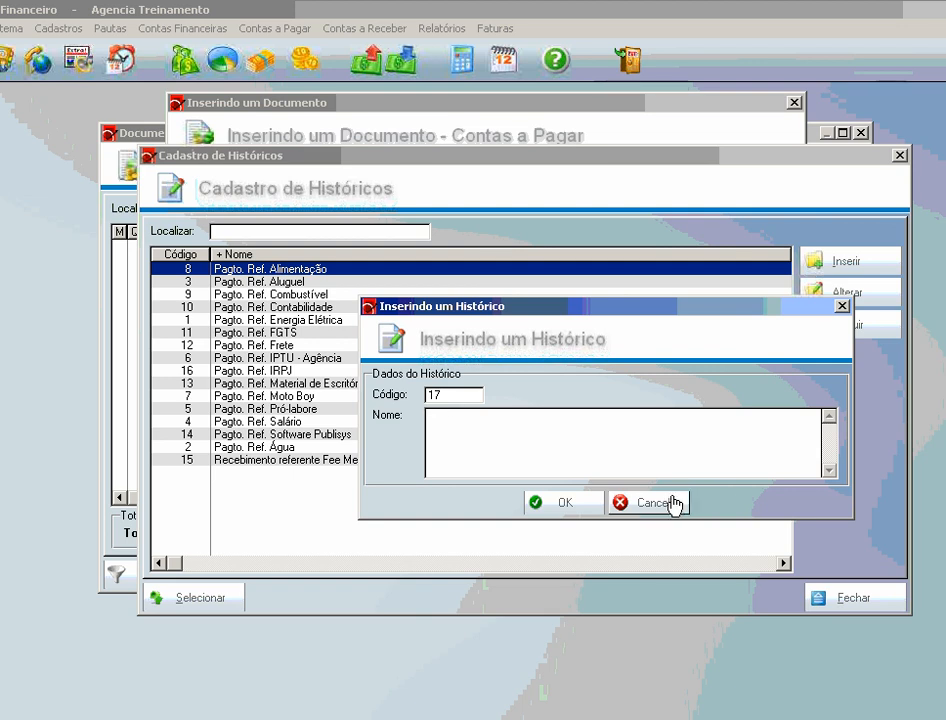
# - Name the new histórico "Pagto. Ref Cofins", save it and assign it to the document
pyautogui.write('Pagto. Ref Cofins')
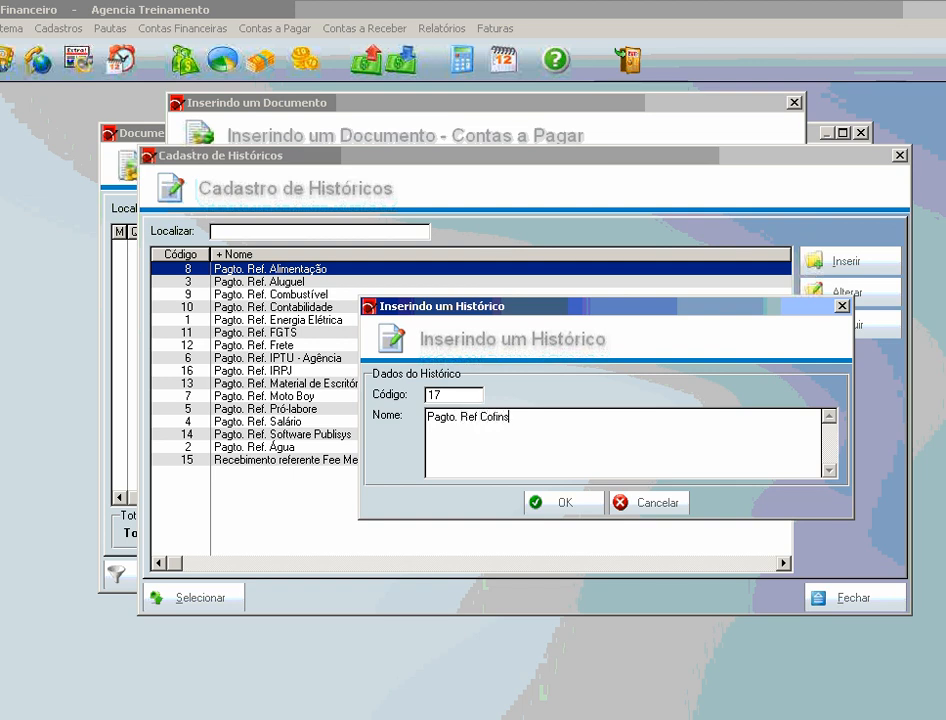
pyautogui.click(561, 505)
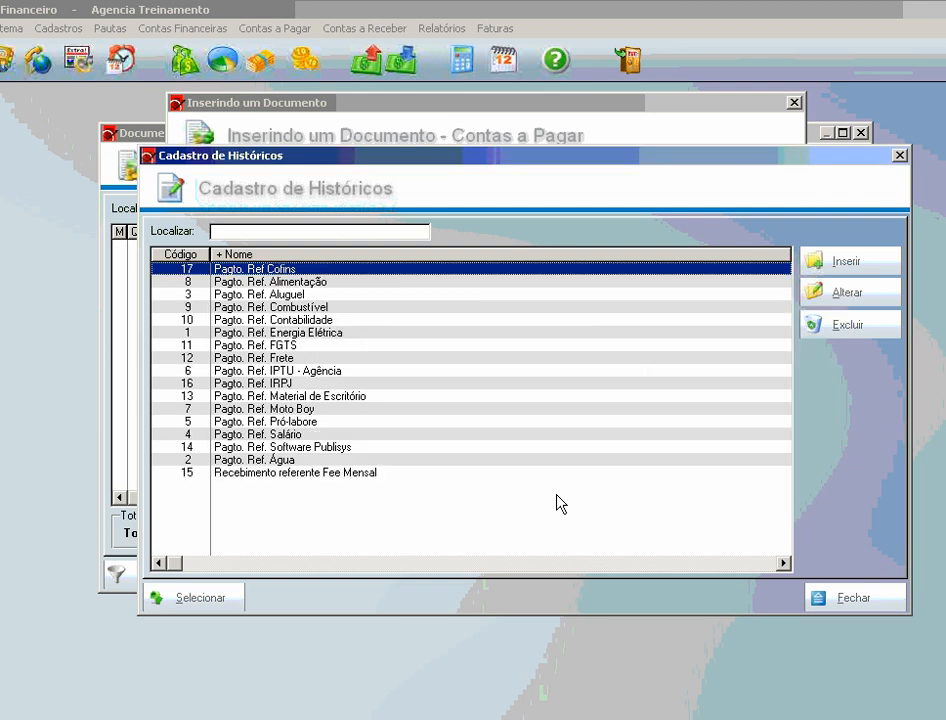
pyautogui.click(205, 600)
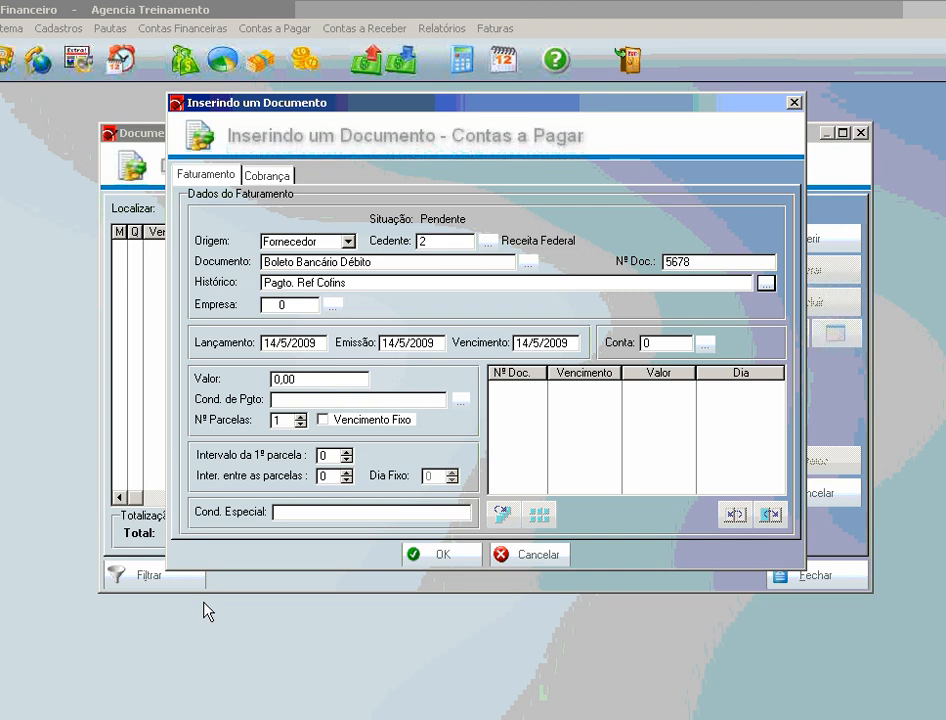
# - Set the document's company to code 1, Agencia Treinamento
pyautogui.click(291, 305)
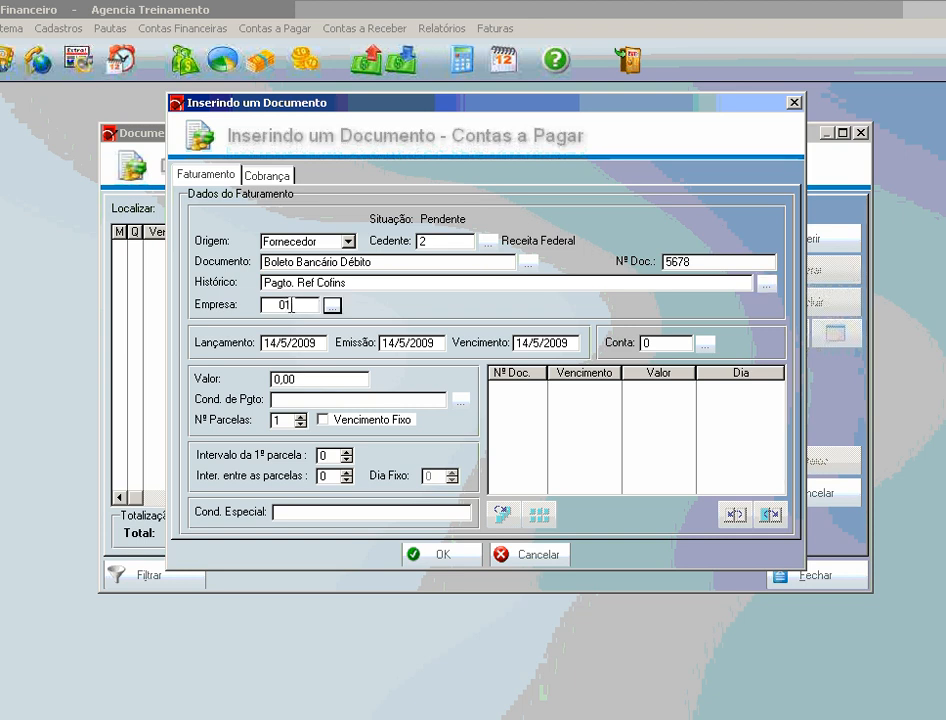
pyautogui.press('Tab')
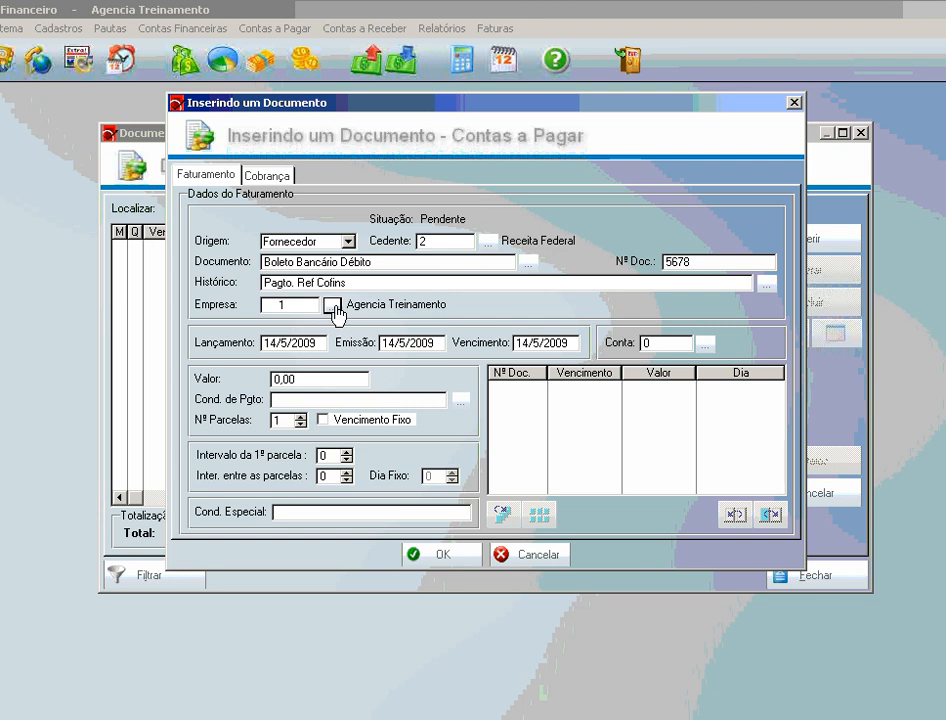
pyautogui.click(334, 309)
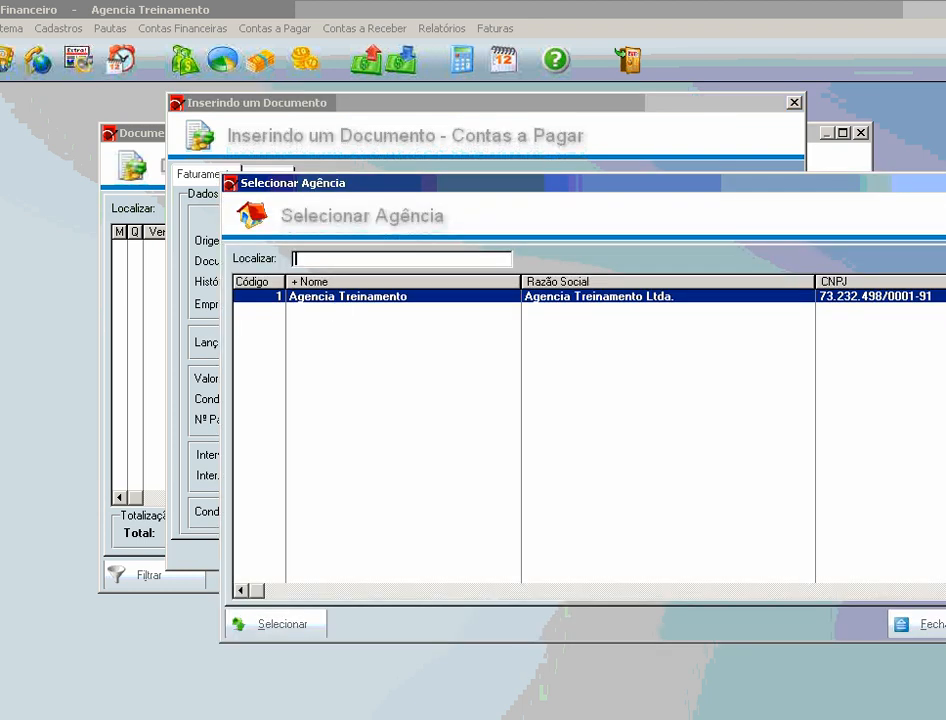
pyautogui.press('Return')
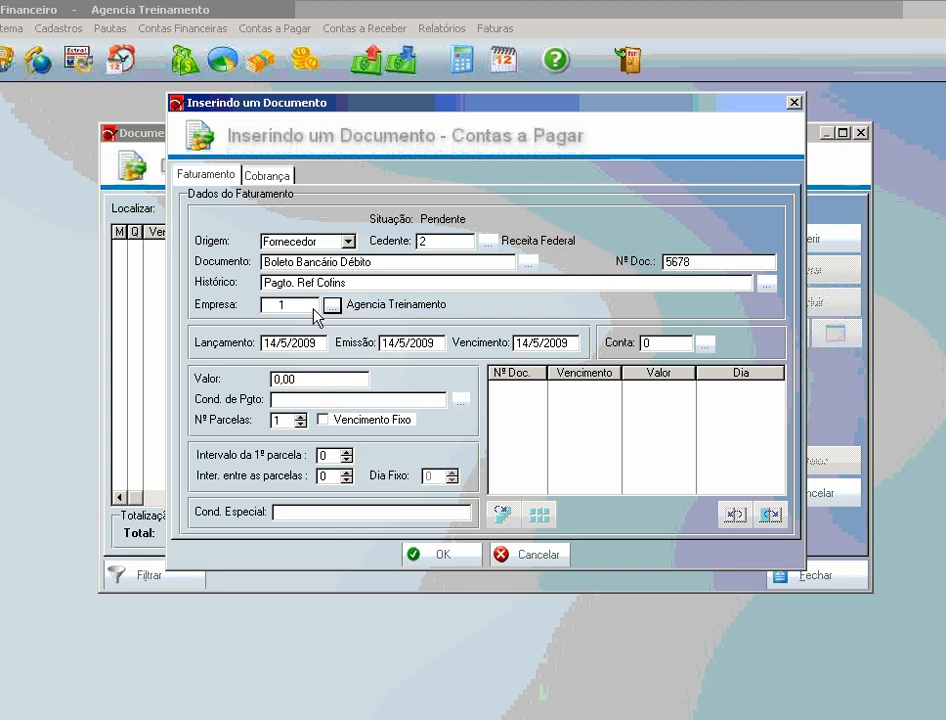
pyautogui.click(267, 340)
pyautogui.doubleClick(266, 341)
pyautogui.moveTo(380, 343); pyautogui.dragTo(440, 343)
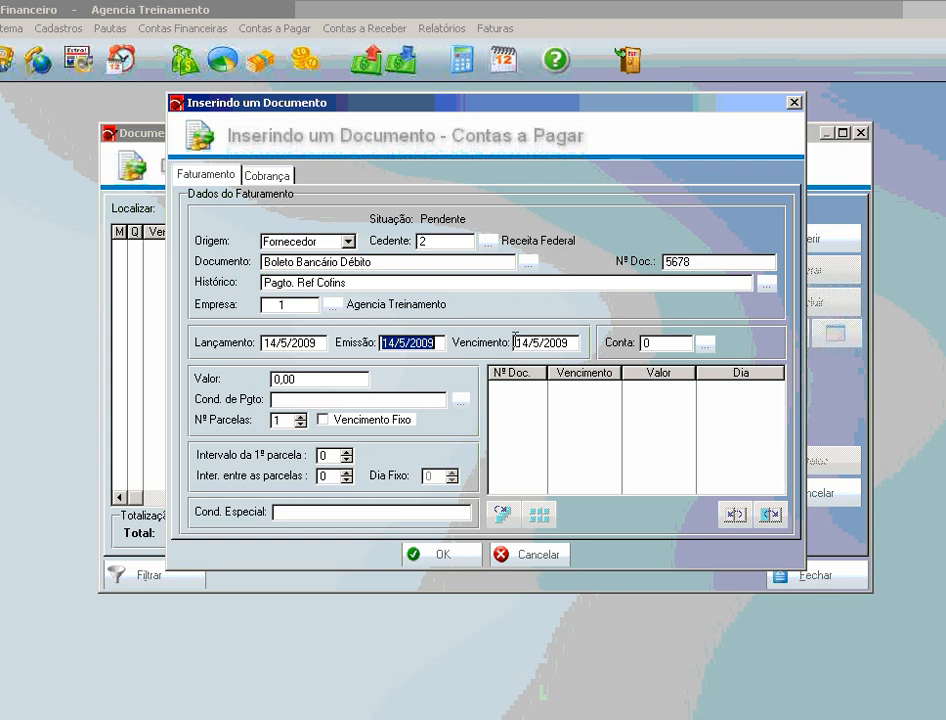
pyautogui.moveTo(515, 342); pyautogui.dragTo(572, 343)
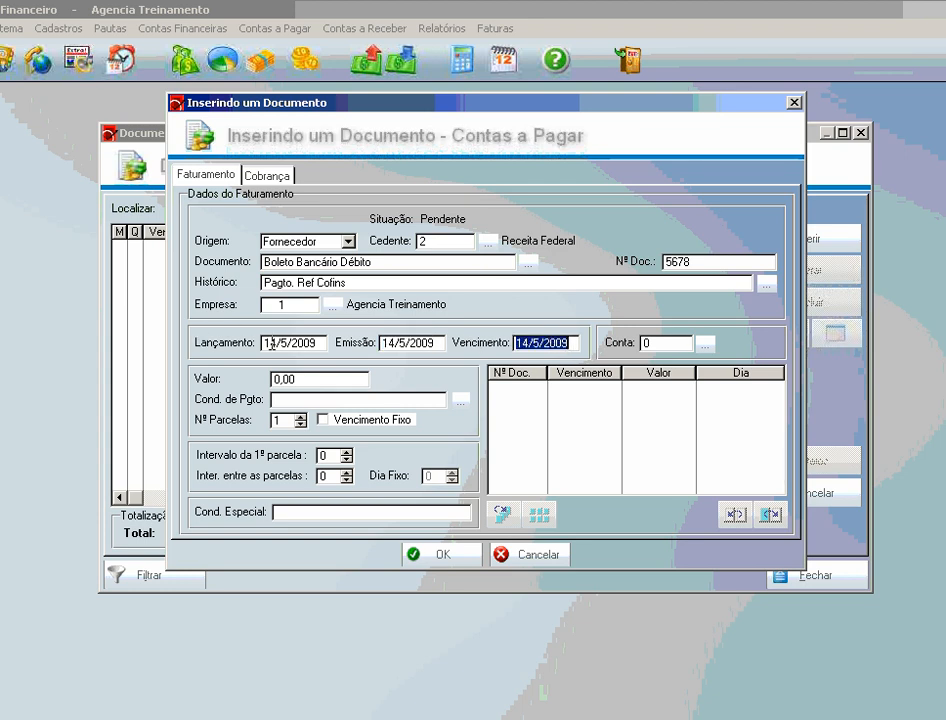
# - Set the Lançamento date to 20/4/2009, the Emissão date to 10/5/2009 and the Vencimento date to 20/5/2009
pyautogui.moveTo(263, 343); pyautogui.dragTo(318, 343)
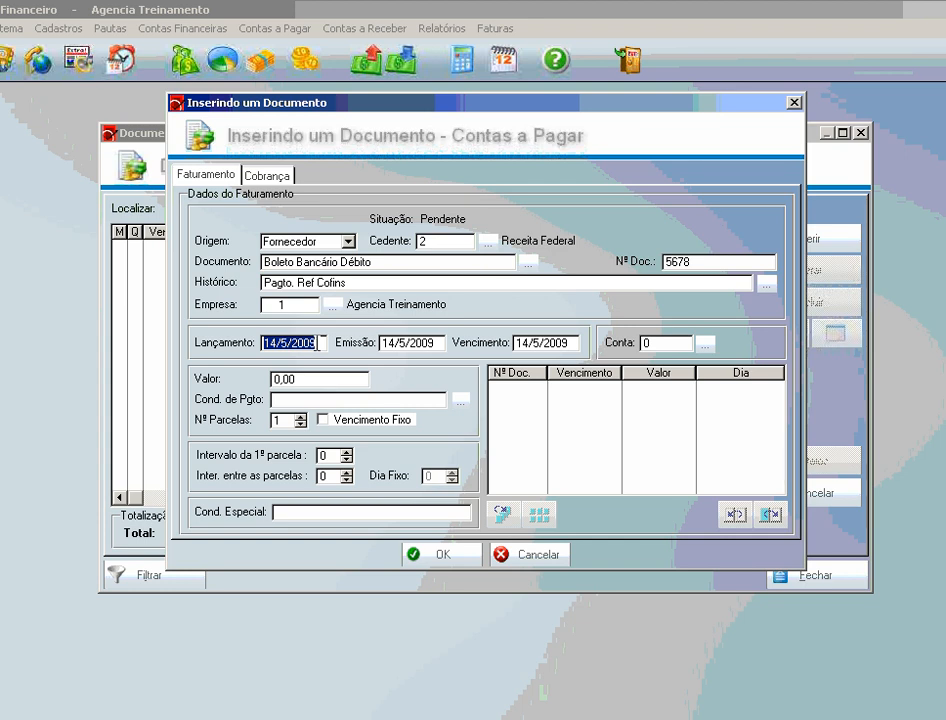
pyautogui.write('20')
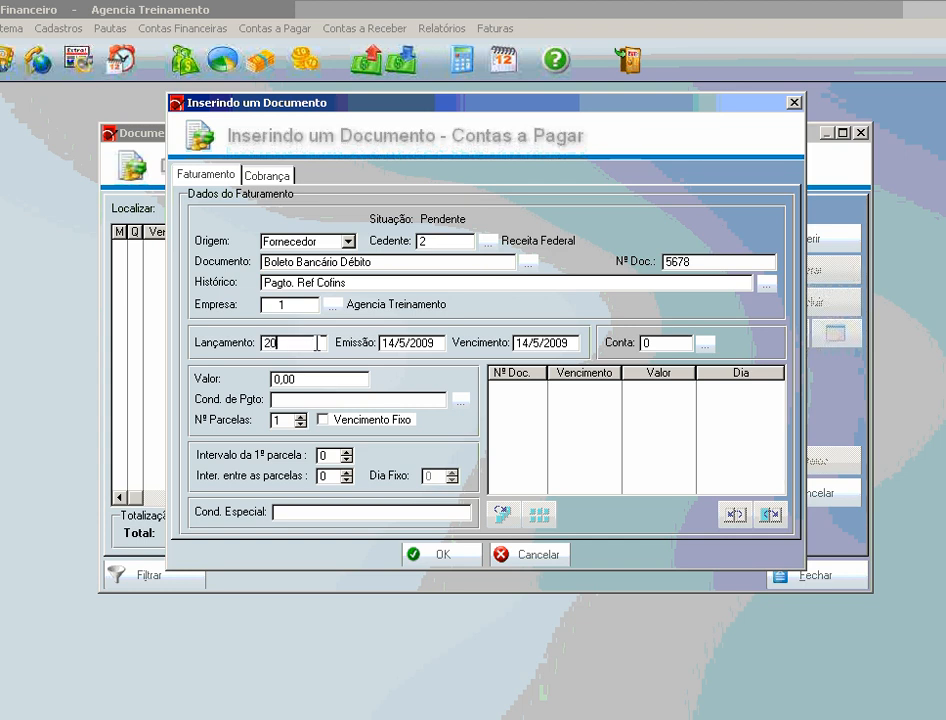
pyautogui.write('04')
pyautogui.press('Tab')
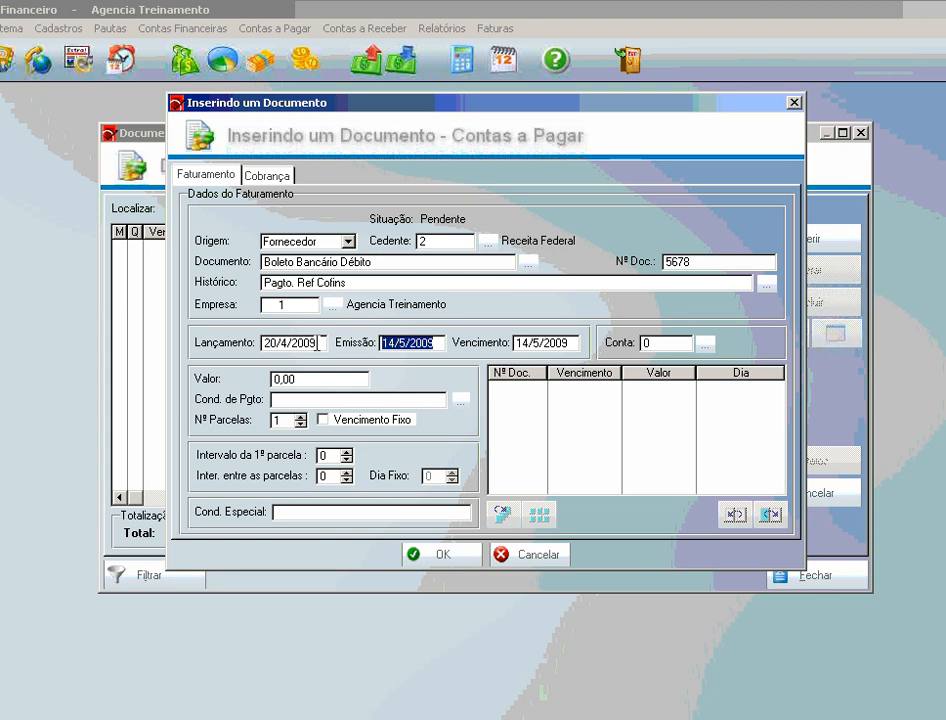
pyautogui.write('1005')
pyautogui.press('Tab')
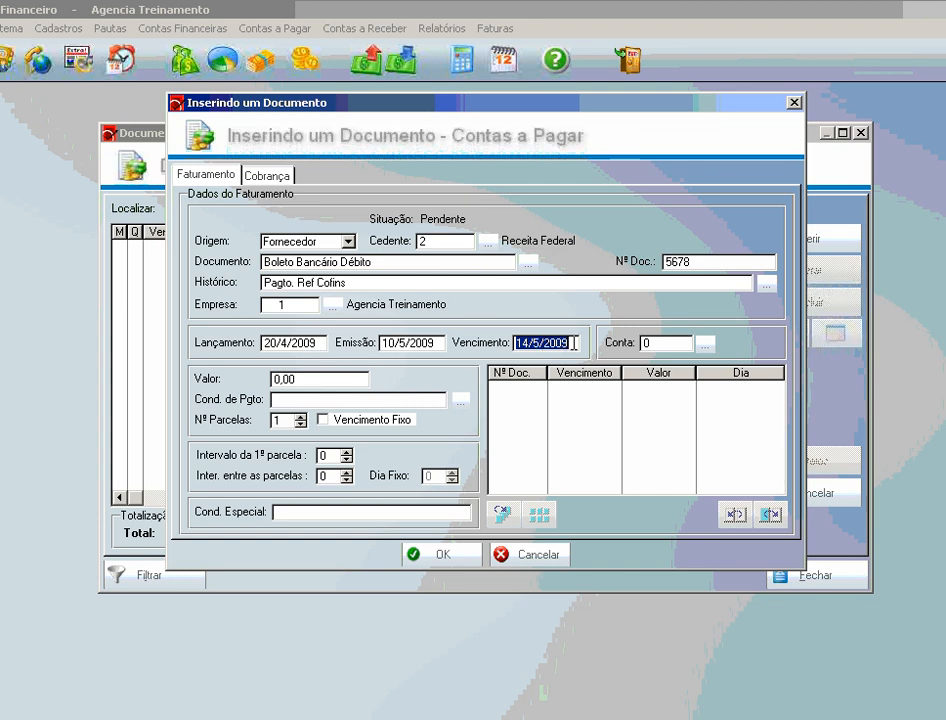
pyautogui.write('20')
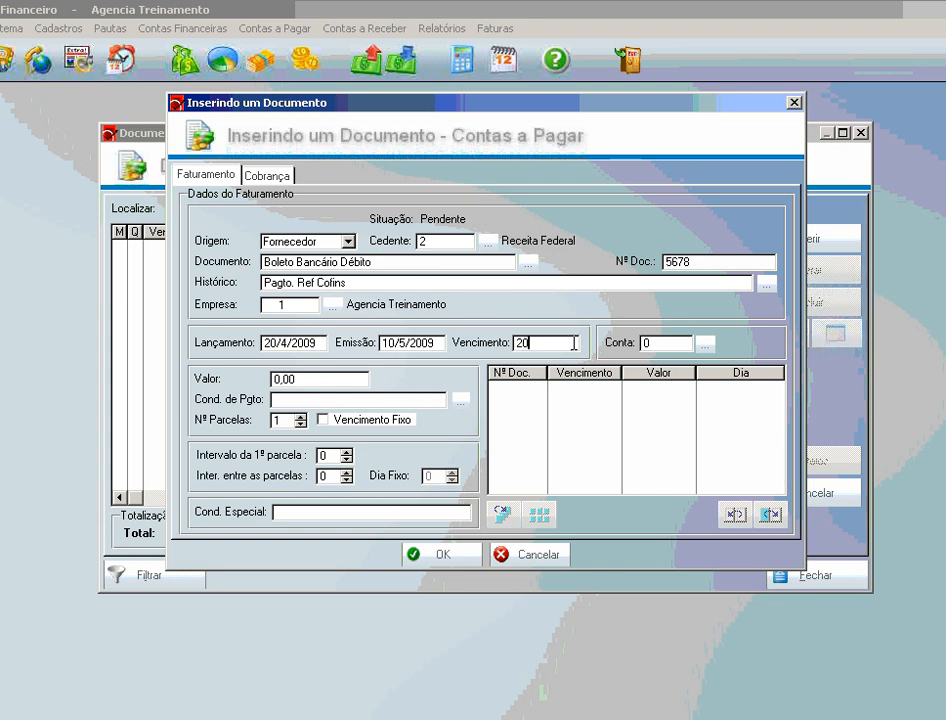
pyautogui.write('/5')
pyautogui.press('Tab')
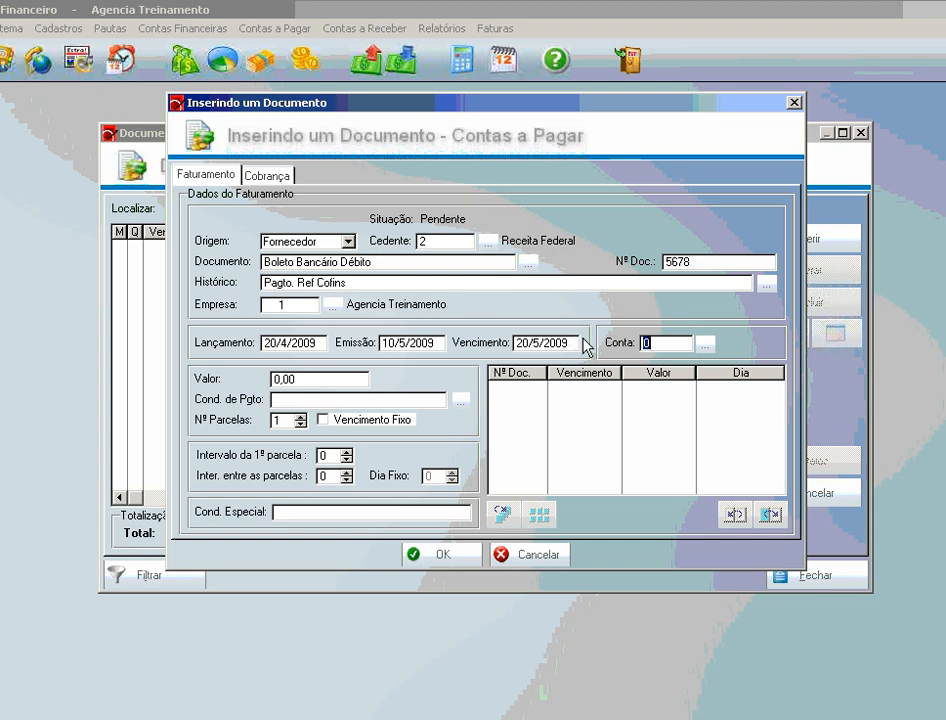
# - Assign Conta BB as the document's account and set its value to 600
pyautogui.click(705, 344)
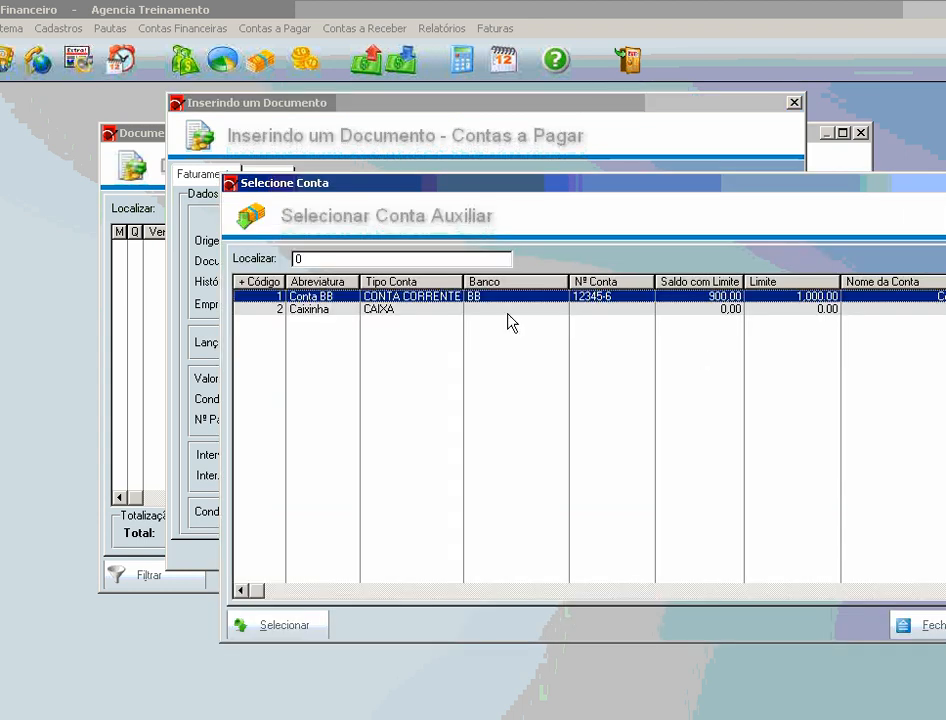
pyautogui.click(281, 625)
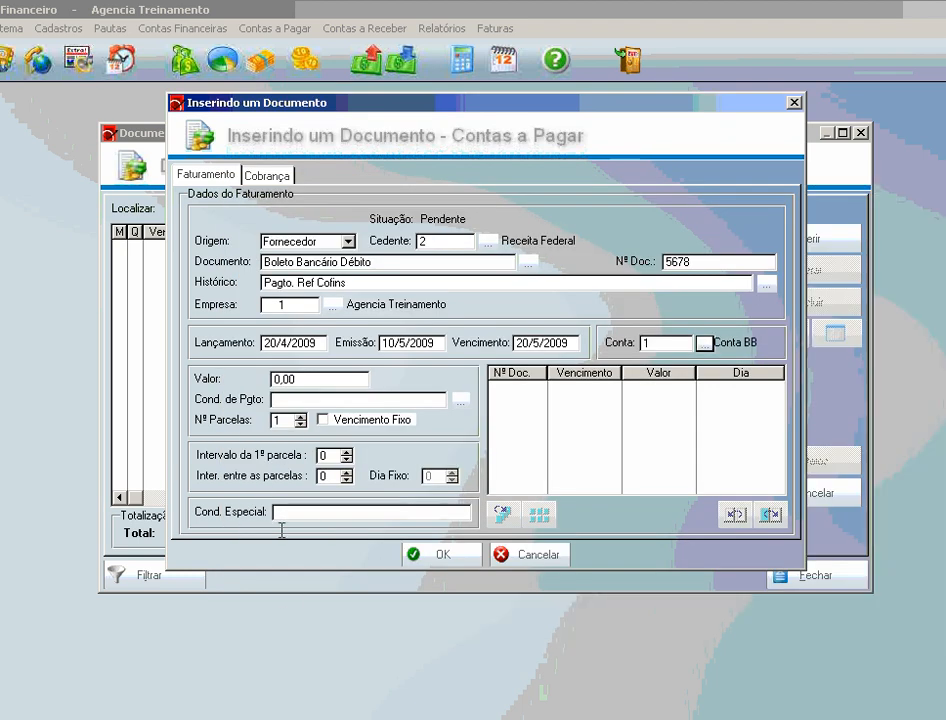
pyautogui.press('Tab')
pyautogui.write('600')
pyautogui.press('Tab')
# - Assign the 3 Parcelas payment condition to the document
pyautogui.click(460, 405)
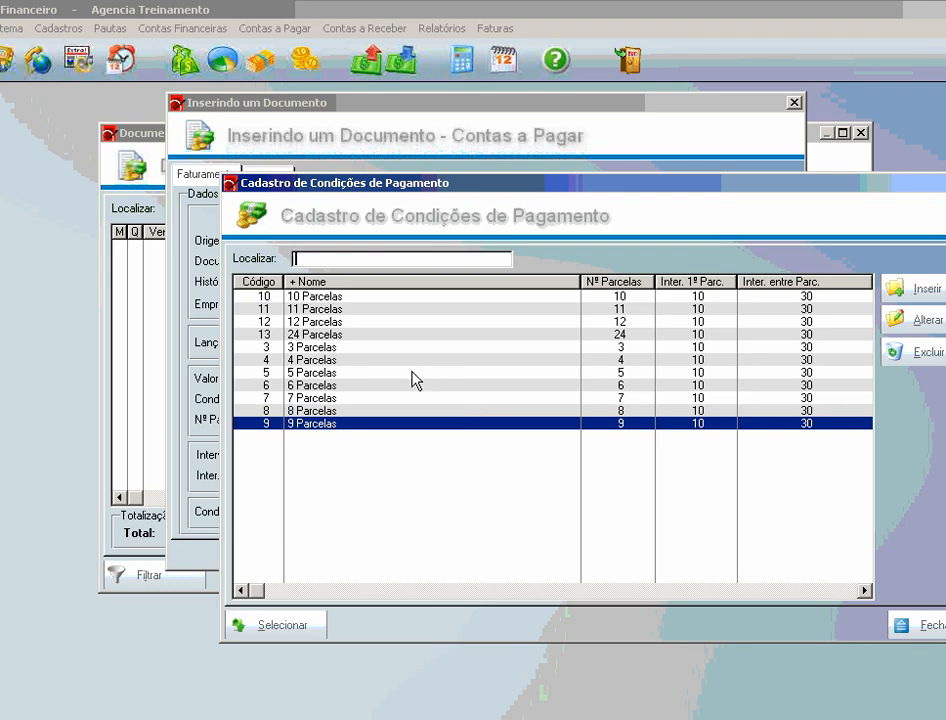
pyautogui.click(365, 352)
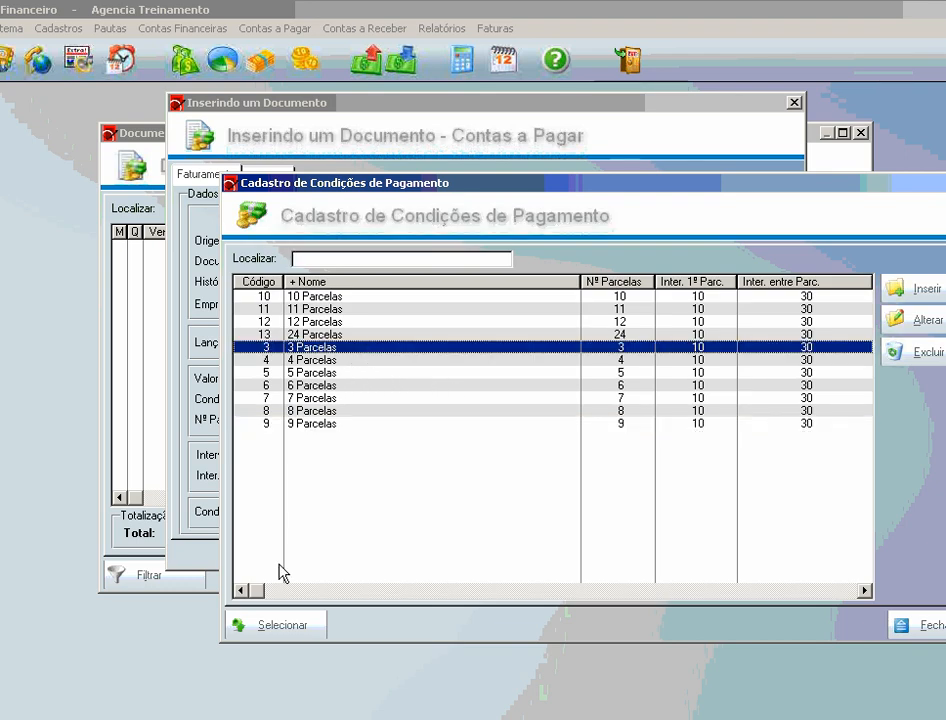
pyautogui.click(281, 628)
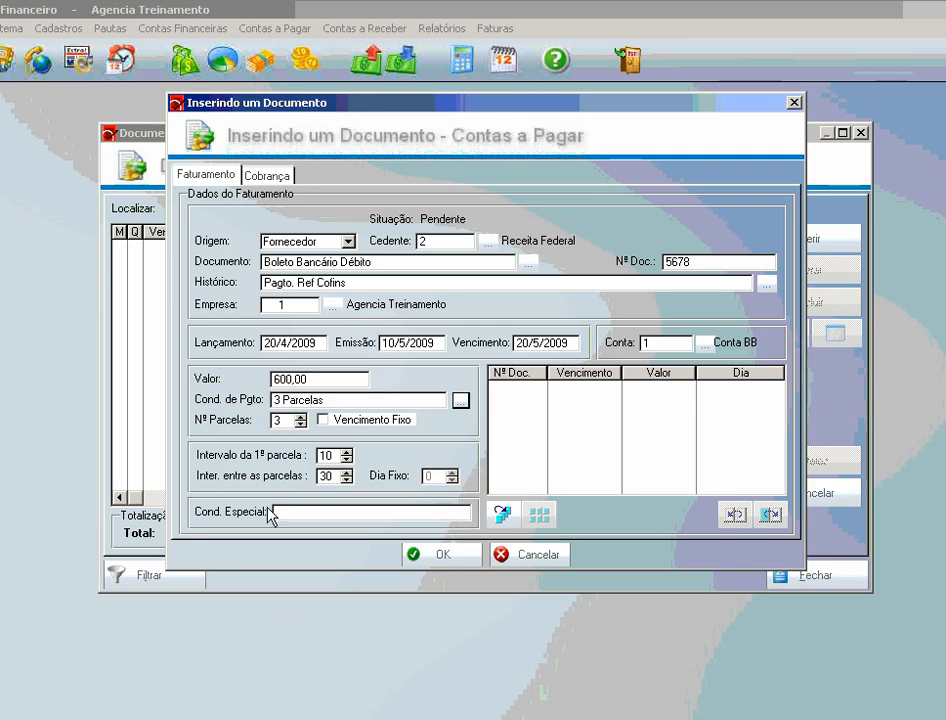
# - Enable Vencimento Fixo for the installments and set the Dia Fixo to 20
pyautogui.click(322, 420)
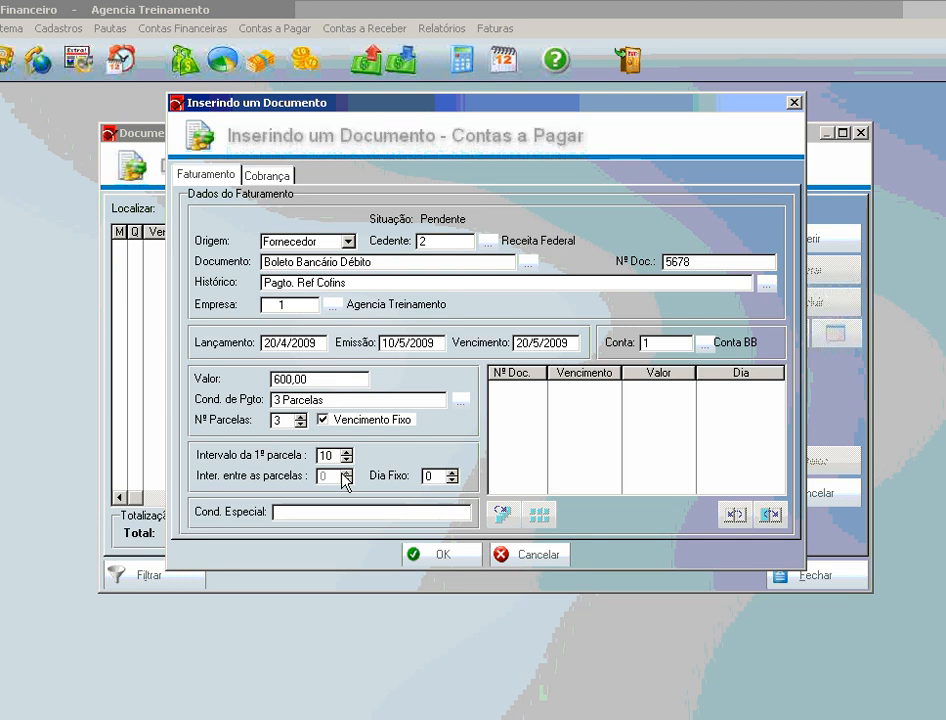
pyautogui.click(322, 420)
pyautogui.moveTo(334, 453); pyautogui.dragTo(320, 456)
pyautogui.click(383, 341)
pyautogui.moveTo(383, 341); pyautogui.dragTo(440, 342)
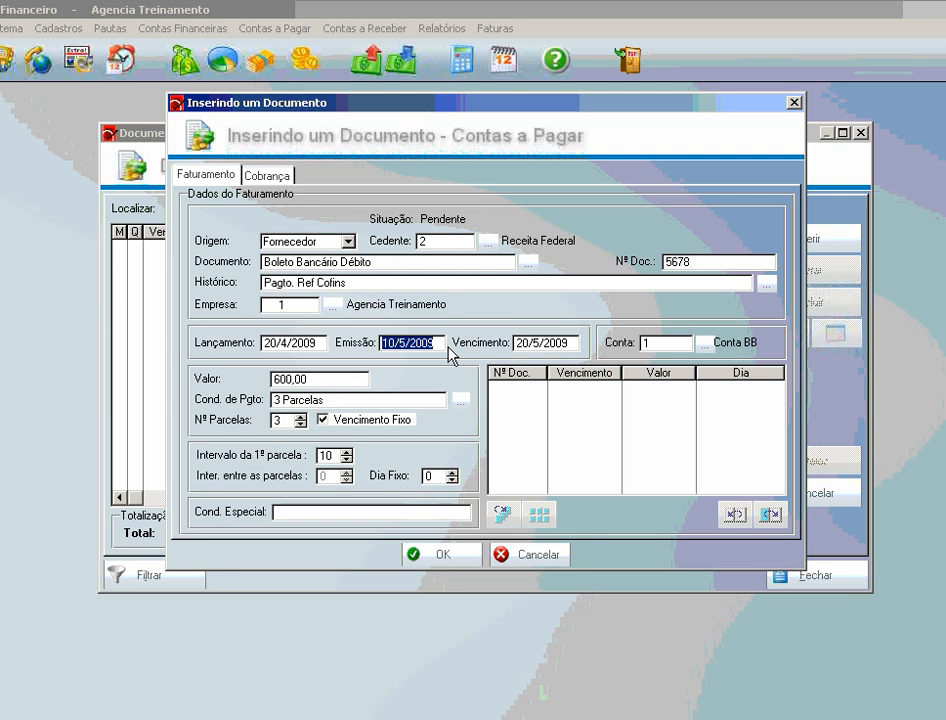
pyautogui.moveTo(516, 343); pyautogui.dragTo(577, 341)
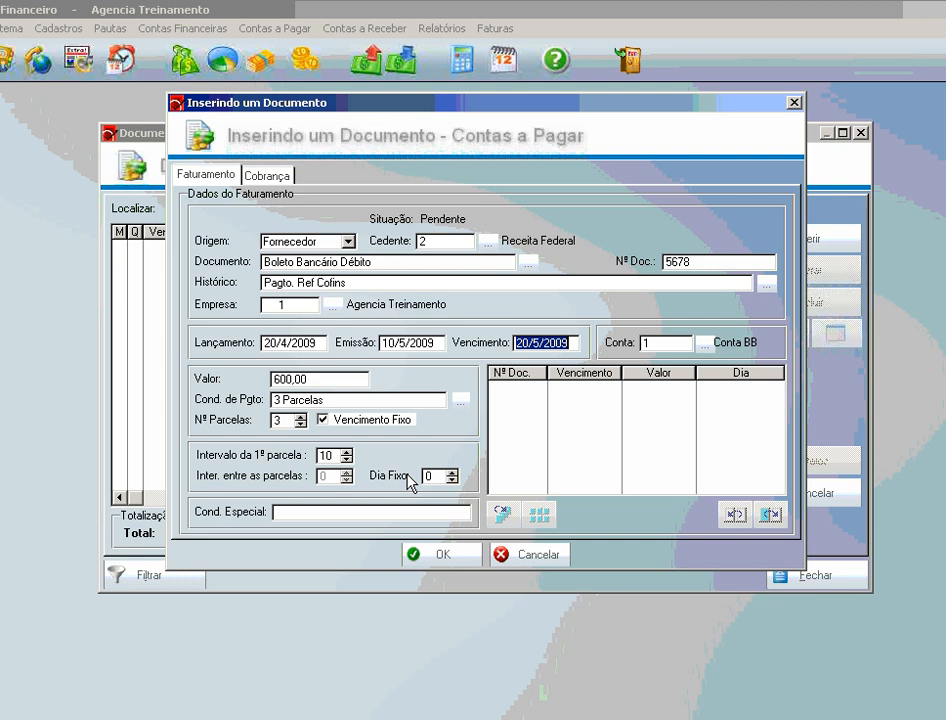
pyautogui.click(445, 476)
pyautogui.click(444, 474)
pyautogui.press('BackSpace')
pyautogui.write('20')
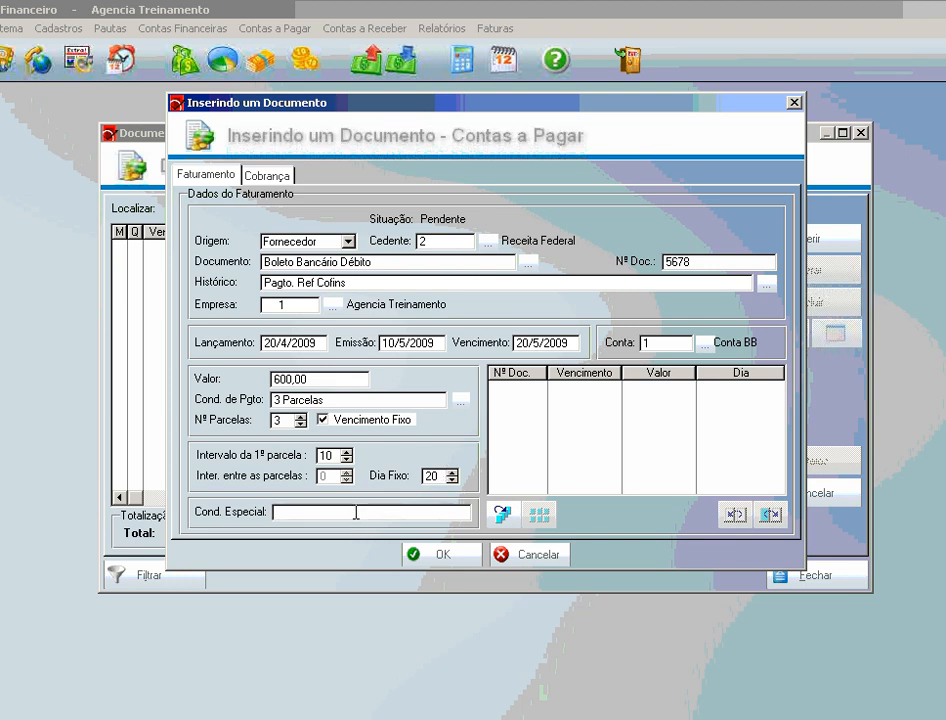
# - Enter "Pagável em lotéricas" as the Cond. Especial and generate the installments automatically
pyautogui.write('agável em lotéricas')
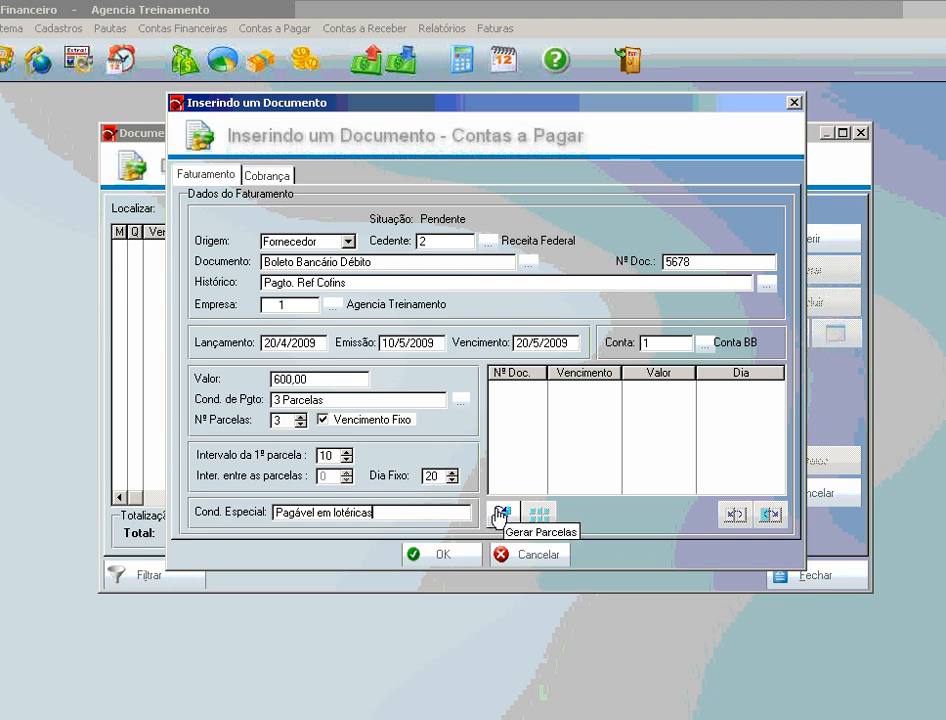
pyautogui.click(498, 515)
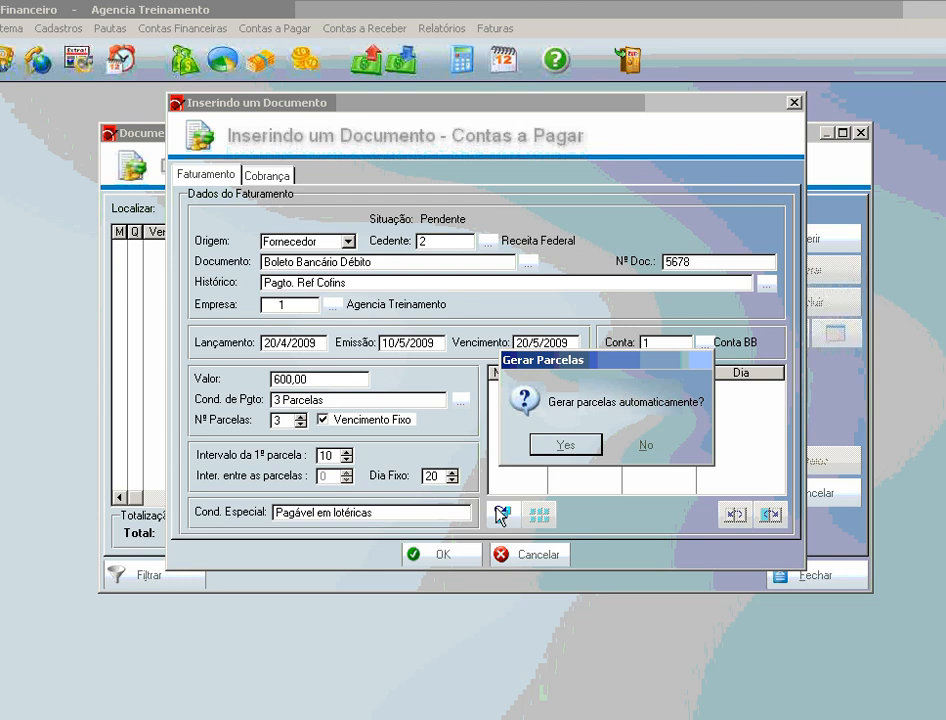
pyautogui.click(566, 446)
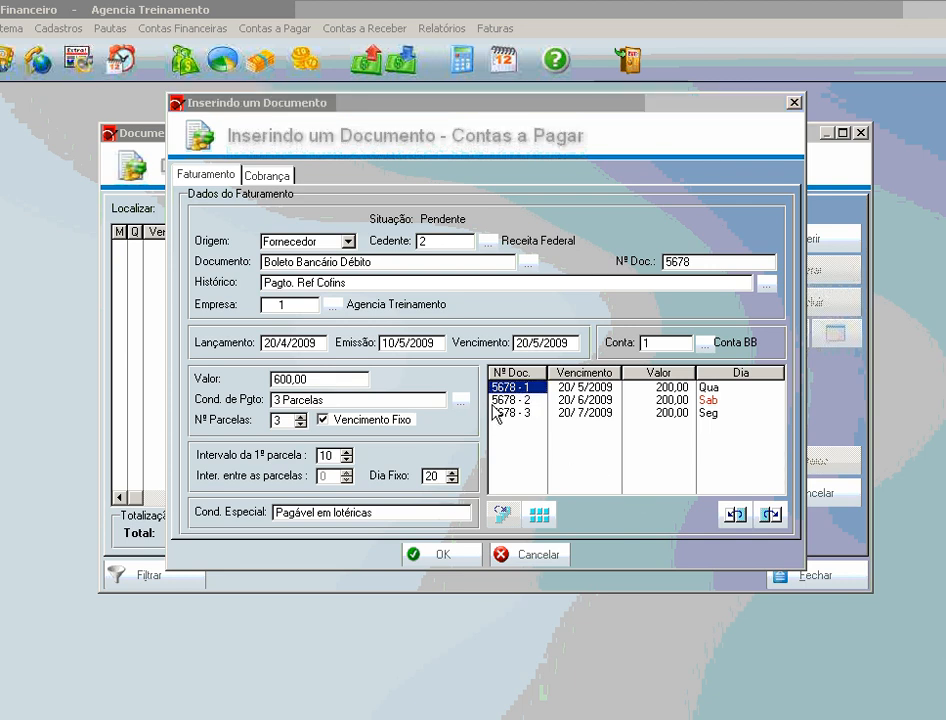
# - Review the due date and value of each generated installment against the document's total value
pyautogui.click(600, 387)
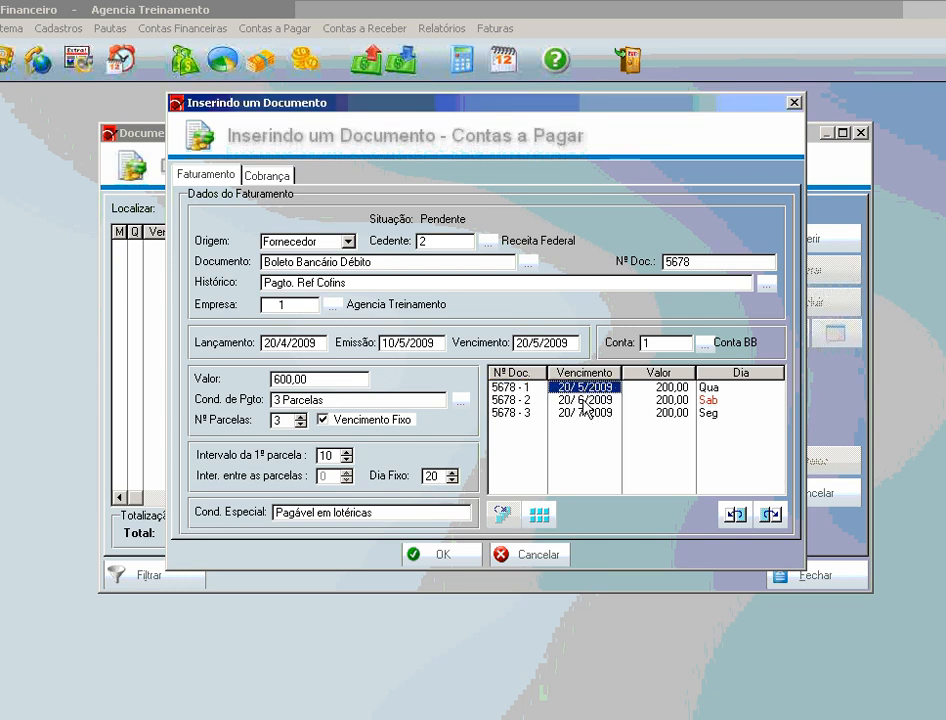
pyautogui.click(583, 405)
pyautogui.click(584, 414)
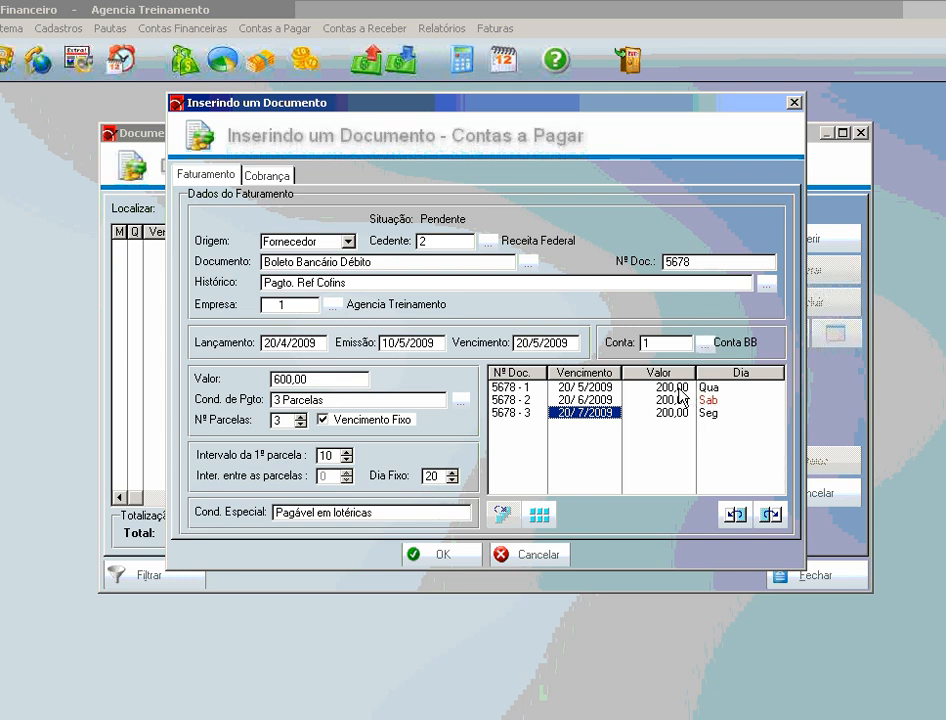
pyautogui.doubleClick(315, 376)
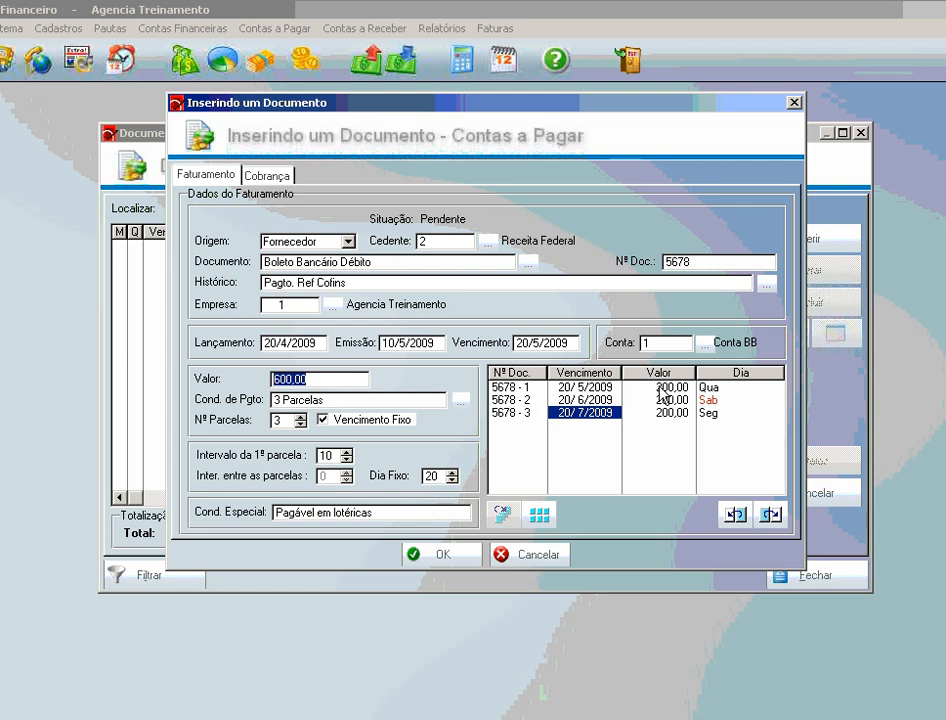
# - Shift the second installment's due date to the previous business day and again to the next business day
pyautogui.click(717, 400)
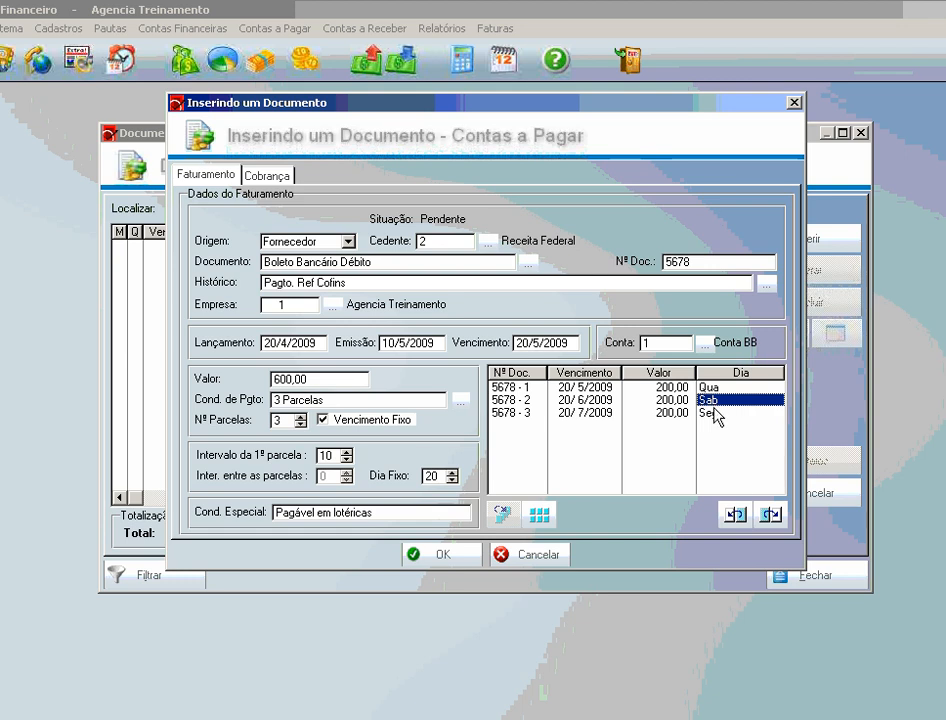
pyautogui.click(735, 515)
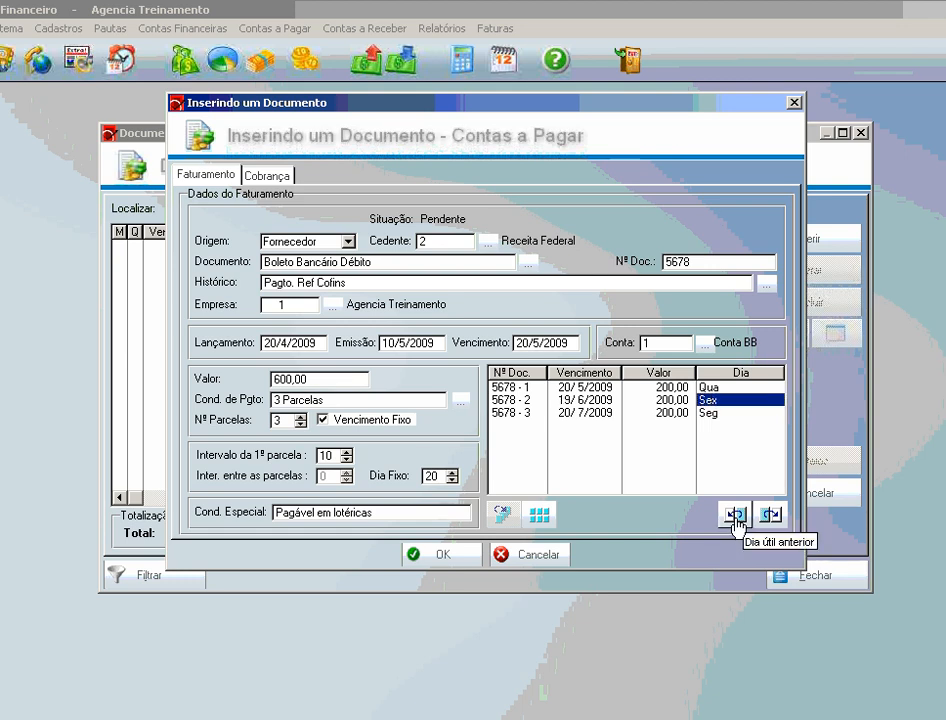
pyautogui.click(768, 516)
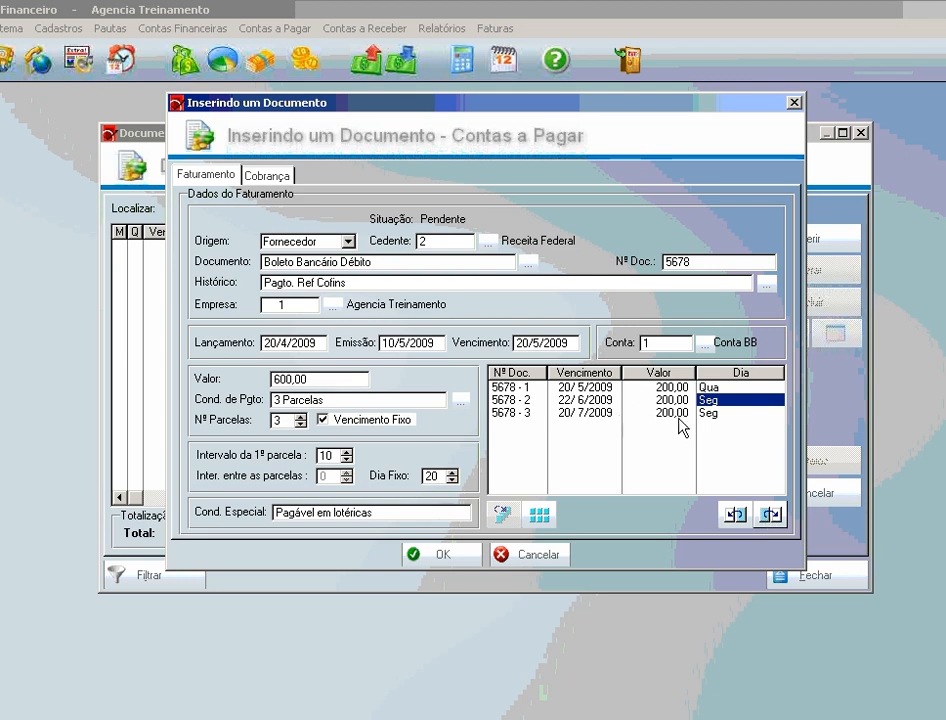
# - Clear the generated installments and generate them automatically again
pyautogui.click(540, 513)
pyautogui.click(563, 447)
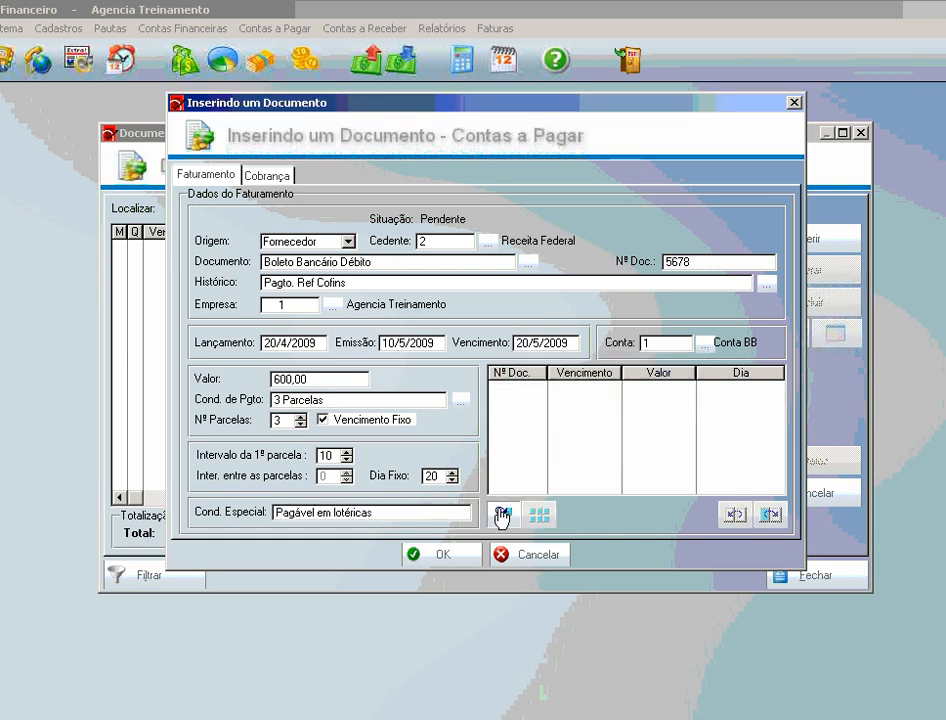
pyautogui.click(503, 514)
pyautogui.click(563, 446)
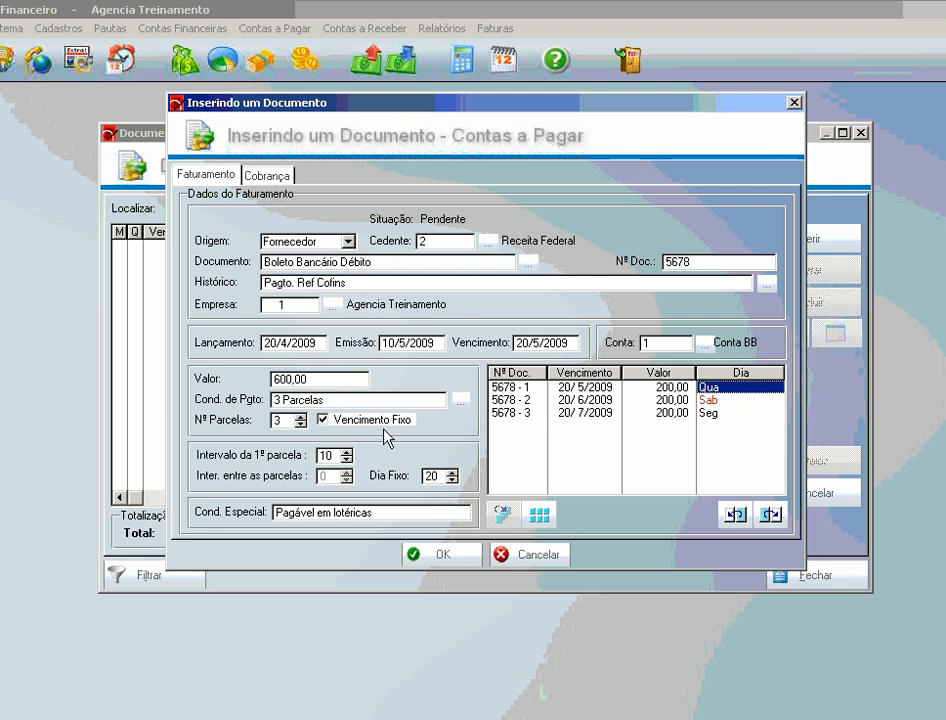
# - Set the document's Forma de Cobrança to BOLETO BANCÁRIO and its Tipo de Cobrança to BANCÁRIA
pyautogui.click(265, 177)
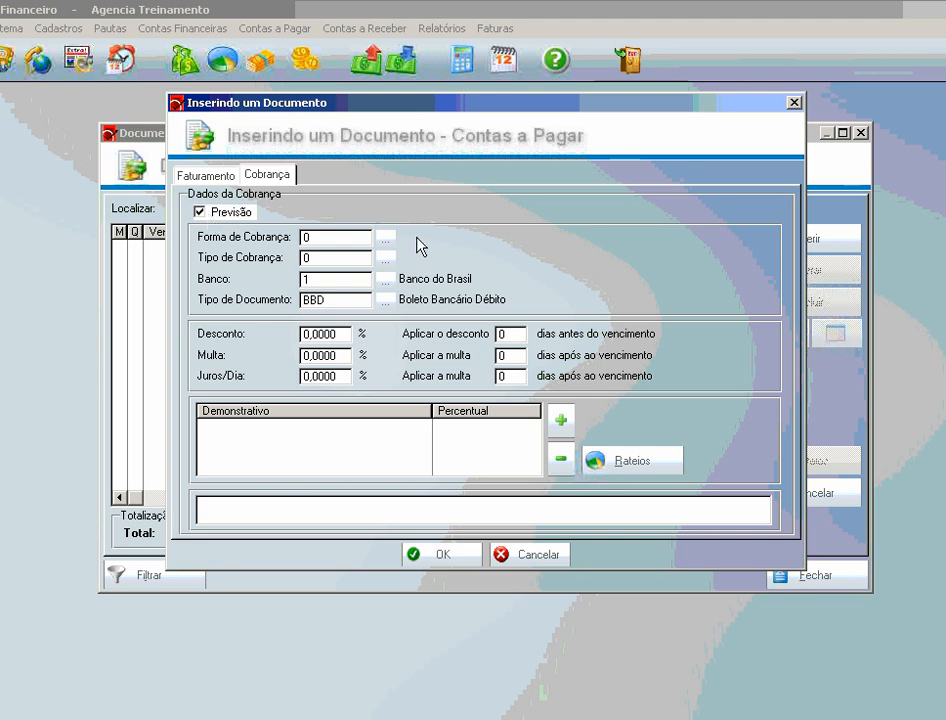
pyautogui.click(388, 240)
pyautogui.click(387, 297)
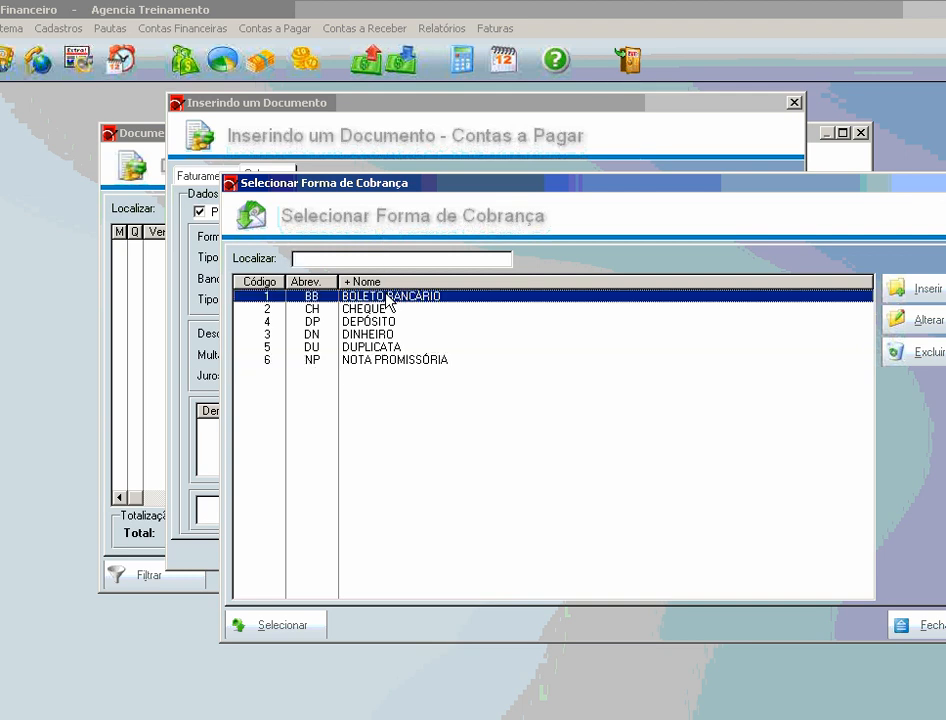
pyautogui.click(290, 630)
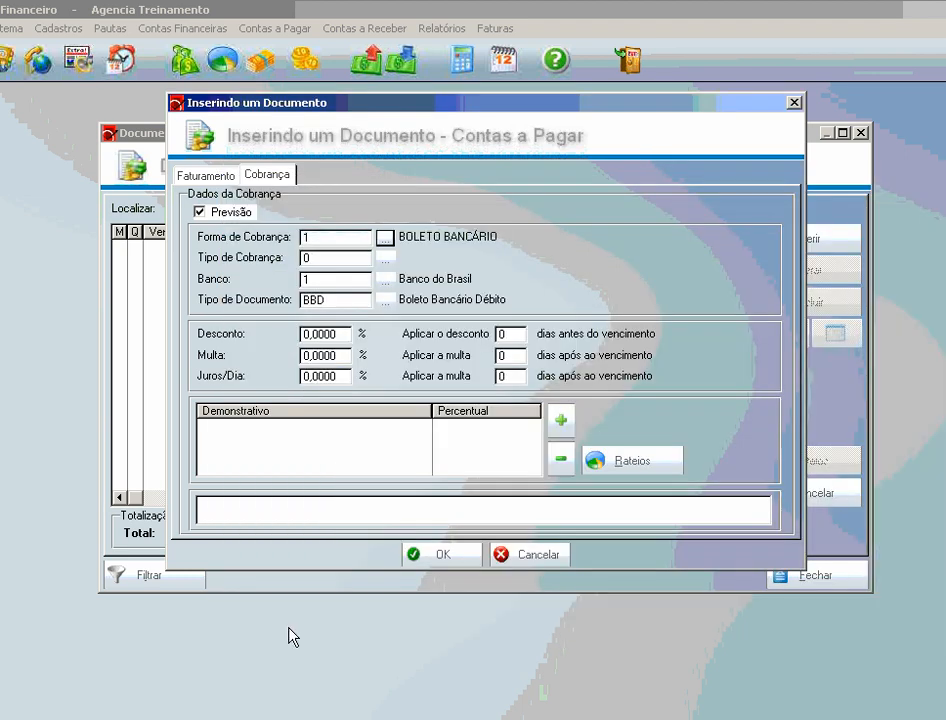
pyautogui.click(386, 259)
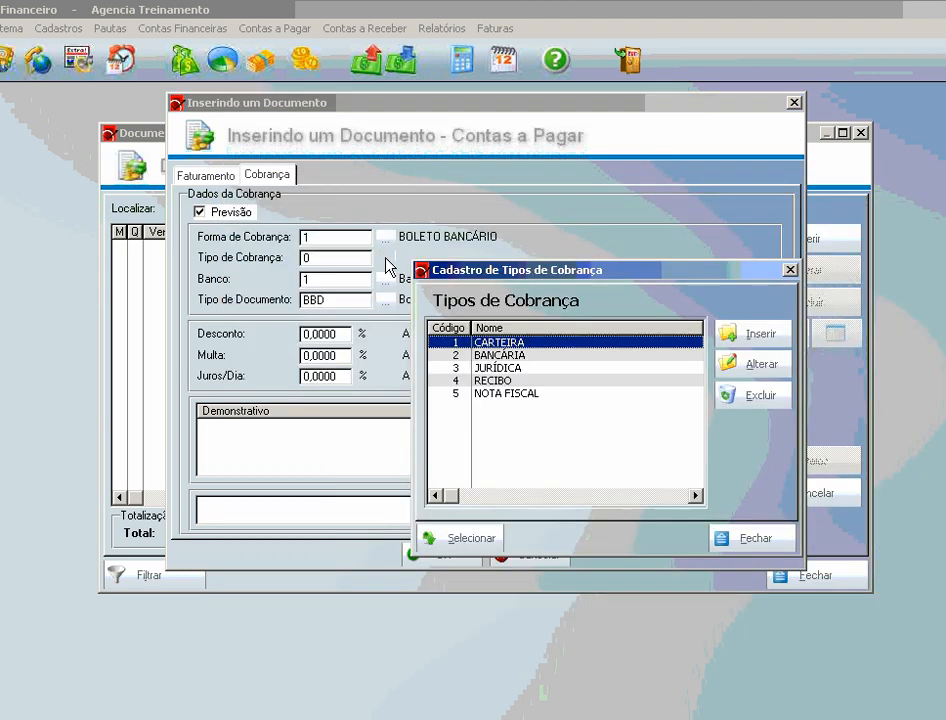
pyautogui.click(488, 357)
pyautogui.click(472, 538)
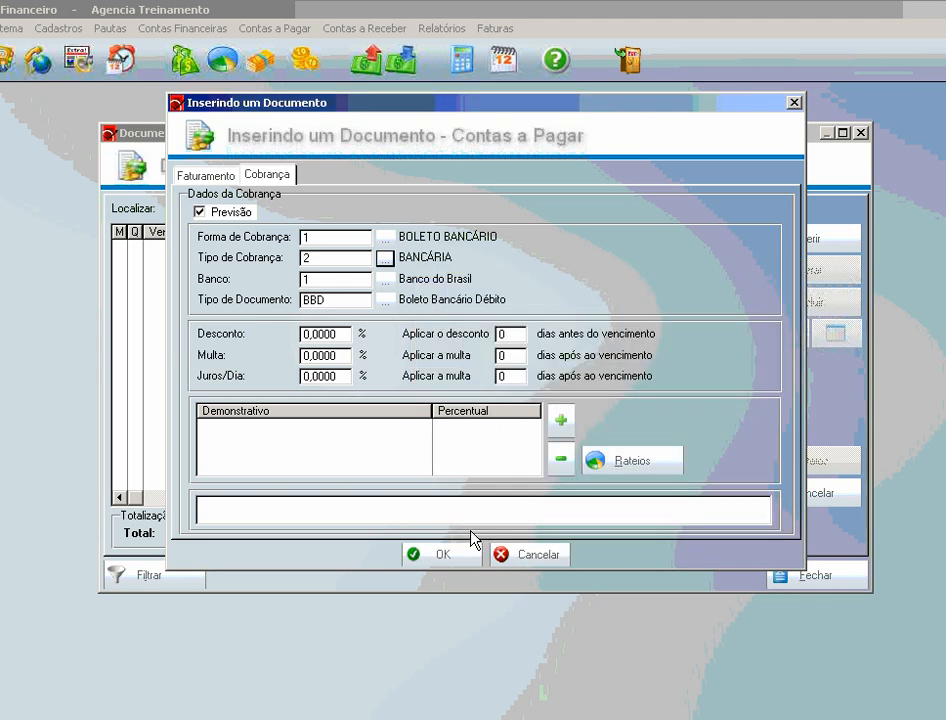
# - Set the billing Desconto to 2% and apply it 1 day before the due date
pyautogui.click(214, 176)
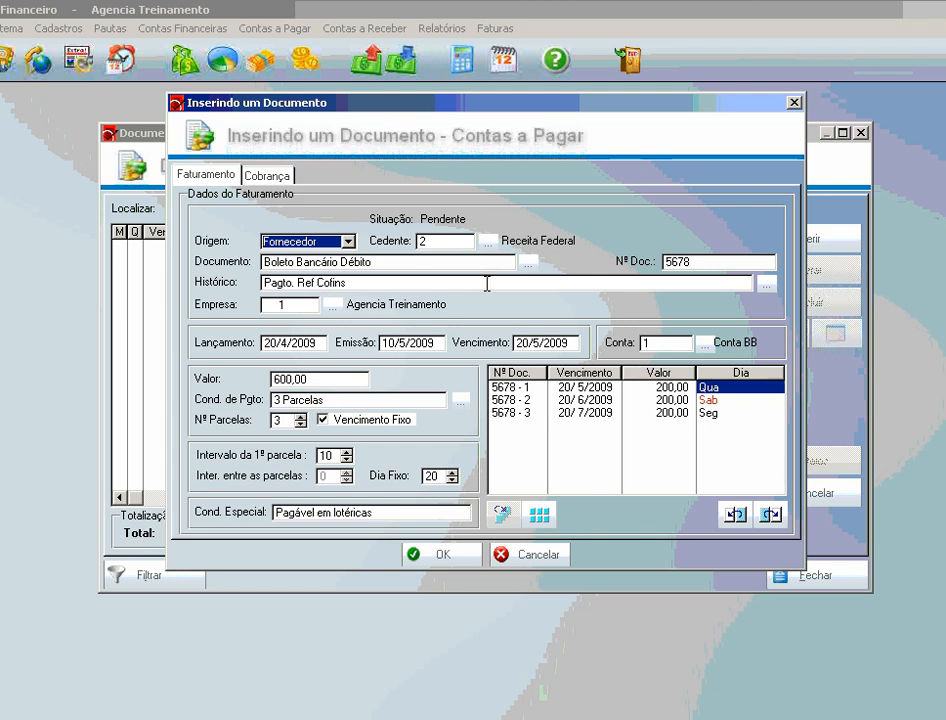
pyautogui.click(289, 179)
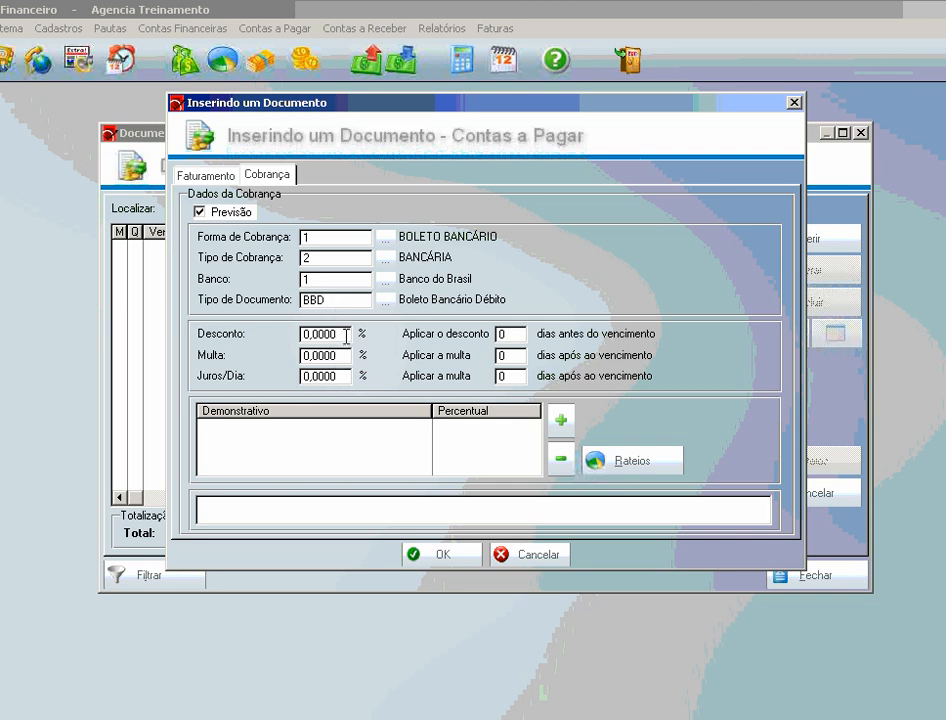
pyautogui.moveTo(346, 334); pyautogui.dragTo(302, 337)
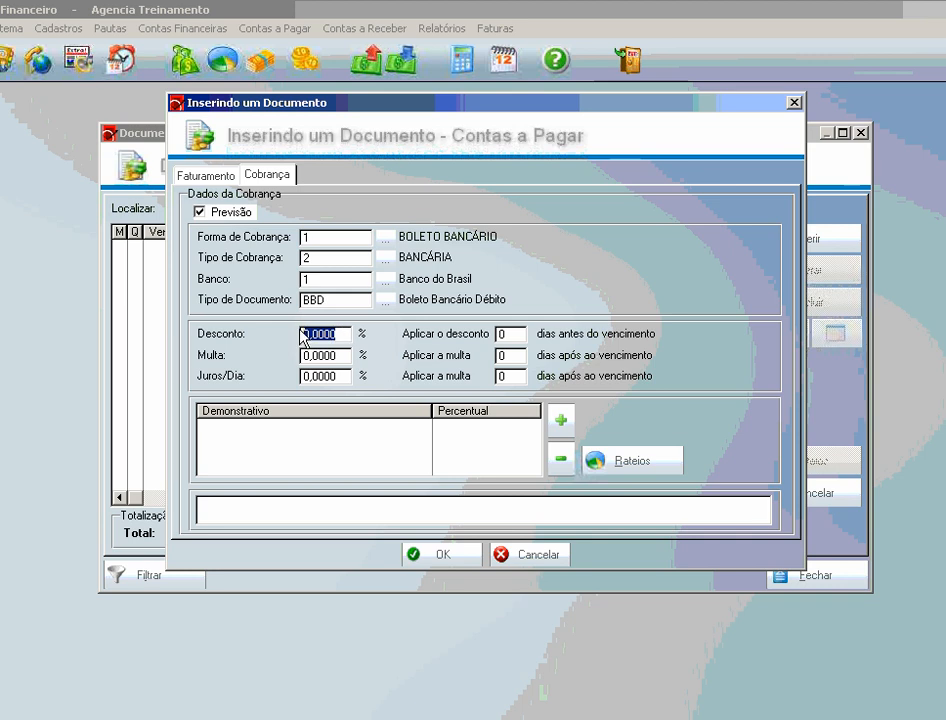
pyautogui.write('2')
pyautogui.press('Tab')
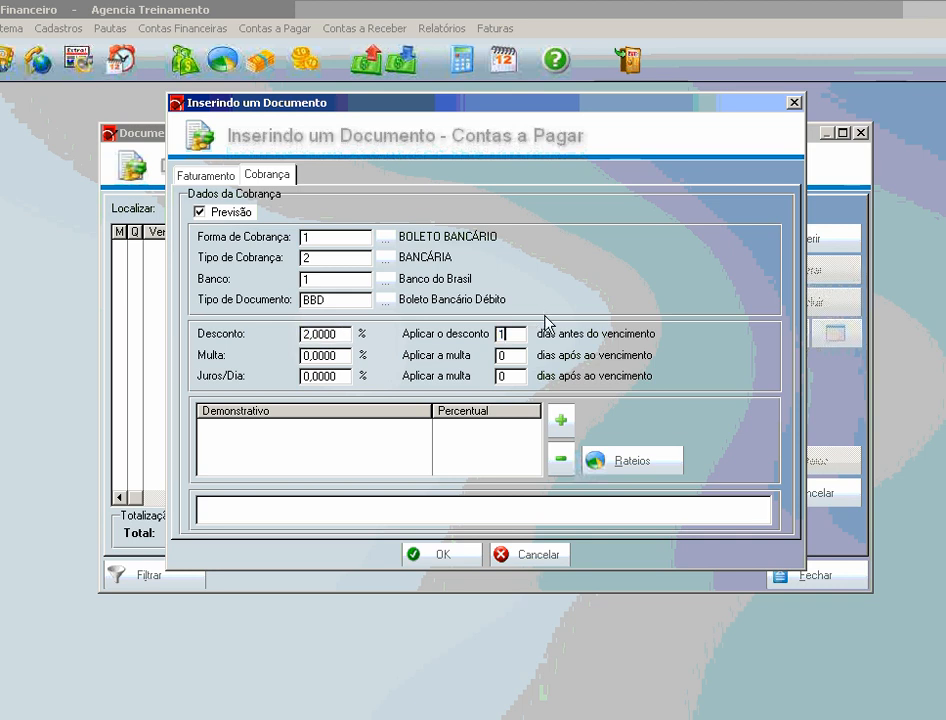
pyautogui.write('1')
pyautogui.press('Tab')
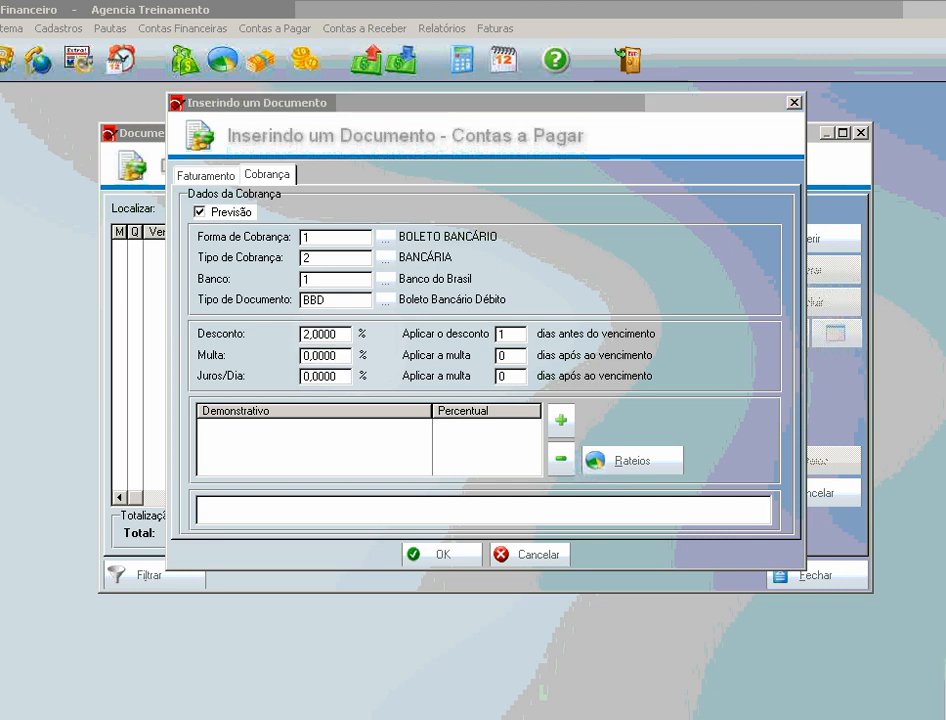
# - Start a new demonstrativo in the document's Rateios and assign it the Cofins account under Tributos Federais
pyautogui.click(627, 466)
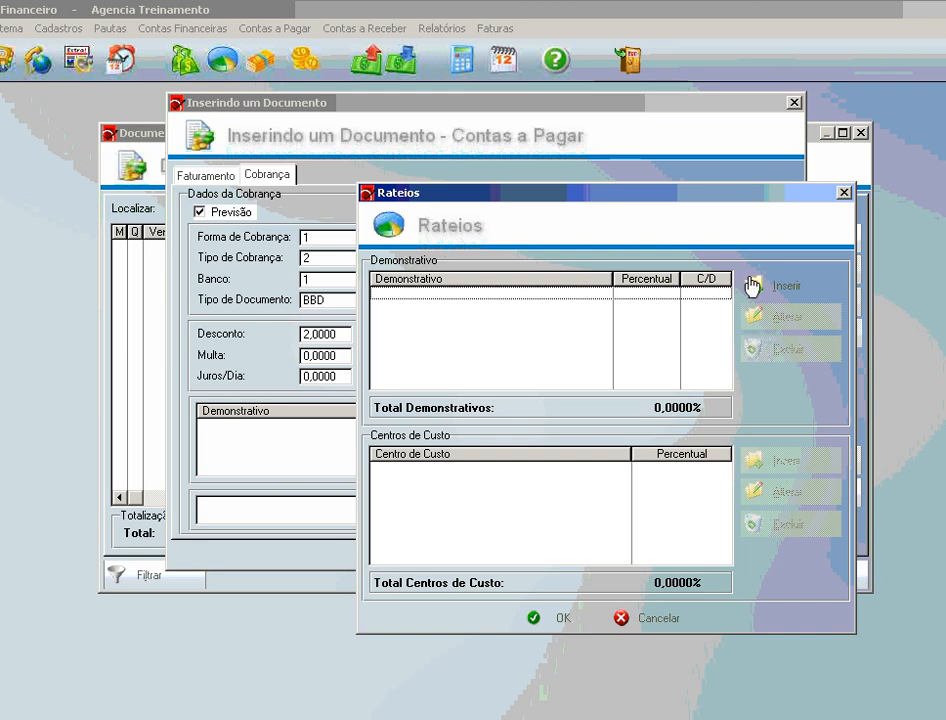
pyautogui.click(791, 284)
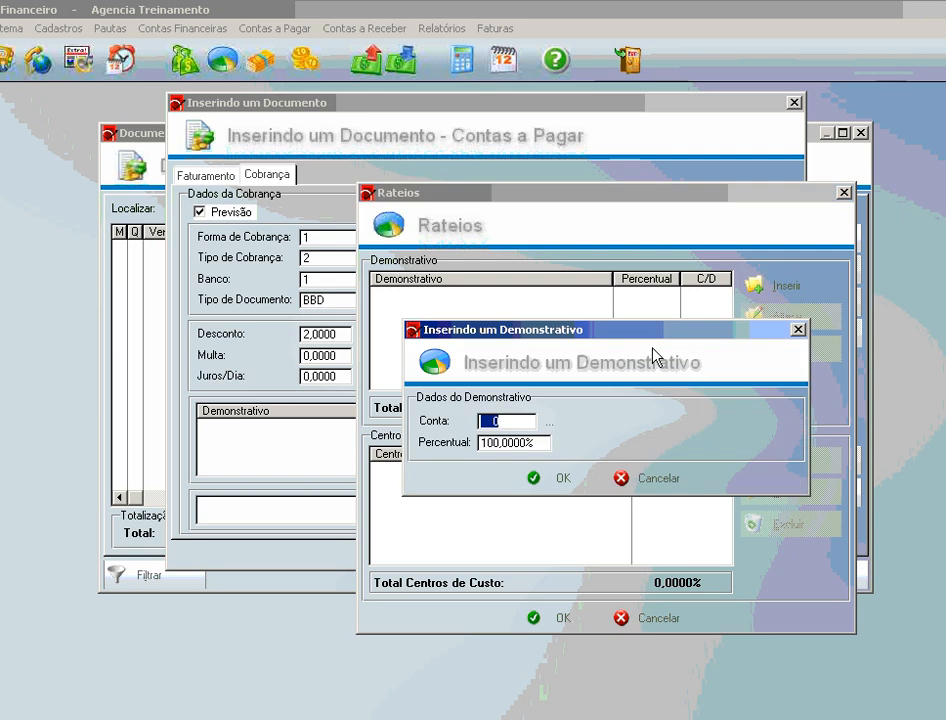
pyautogui.click(548, 420)
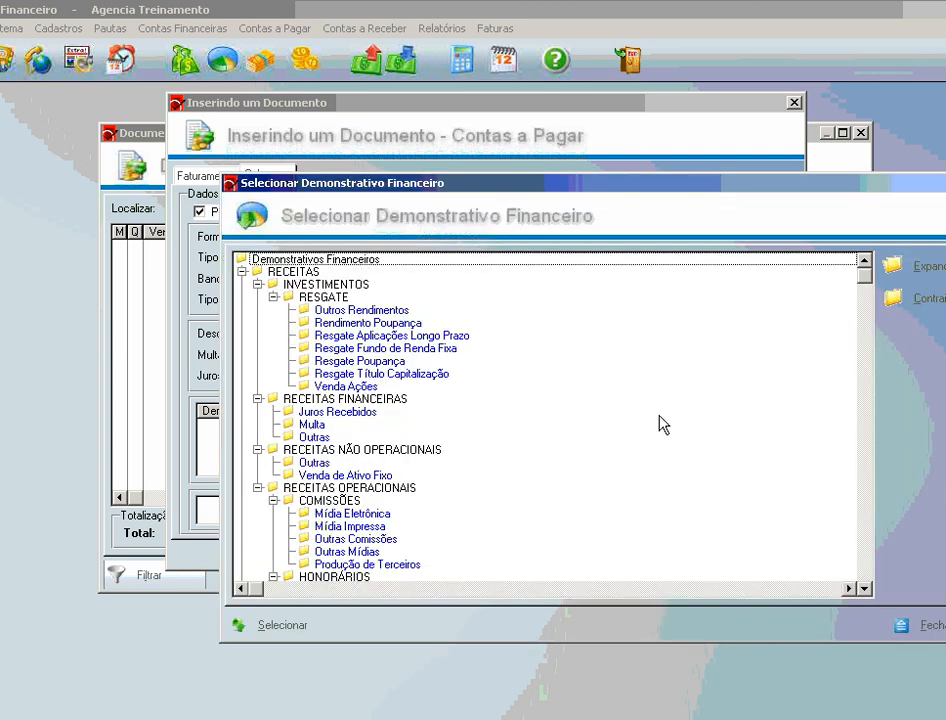
pyautogui.click(864, 589)
pyautogui.click(864, 589)
pyautogui.click(864, 589)
pyautogui.click(864, 589)
pyautogui.click(865, 589)
pyautogui.click(865, 589)
pyautogui.click(865, 589)
pyautogui.click(865, 589)
pyautogui.click(865, 589)
pyautogui.click(865, 589)
pyautogui.click(865, 589)
pyautogui.click(865, 589)
pyautogui.click(865, 589)
pyautogui.click(865, 589)
pyautogui.click(865, 589)
pyautogui.click(865, 589)
pyautogui.click(865, 589)
pyautogui.click(865, 589)
pyautogui.click(865, 589)
pyautogui.click(865, 589)
pyautogui.click(865, 589)
pyautogui.click(865, 589)
pyautogui.click(865, 589)
pyautogui.click(865, 589)
pyautogui.click(865, 589)
pyautogui.click(865, 589)
pyautogui.click(865, 589)
pyautogui.click(865, 589)
pyautogui.click(865, 589)
pyautogui.click(865, 589)
pyautogui.click(865, 589)
pyautogui.click(865, 589)
pyautogui.click(865, 589)
pyautogui.click(865, 589)
pyautogui.click(865, 589)
pyautogui.click(865, 589)
pyautogui.click(865, 589)
pyautogui.scroll(-8, 804, 578)
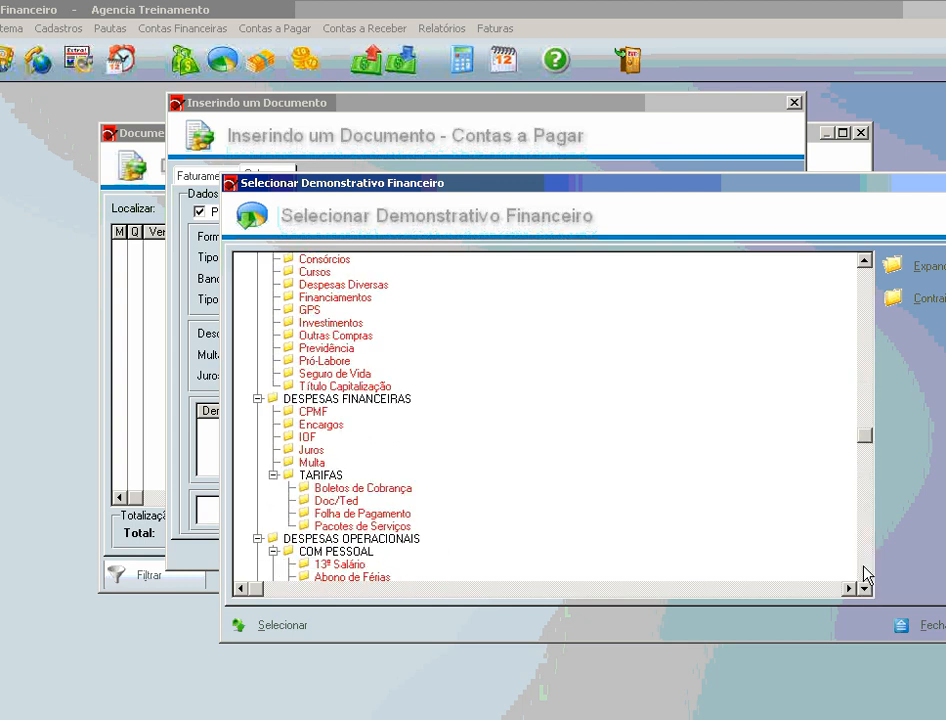
pyautogui.scroll(-8, 866, 576)
pyautogui.scroll(-8, 866, 576)
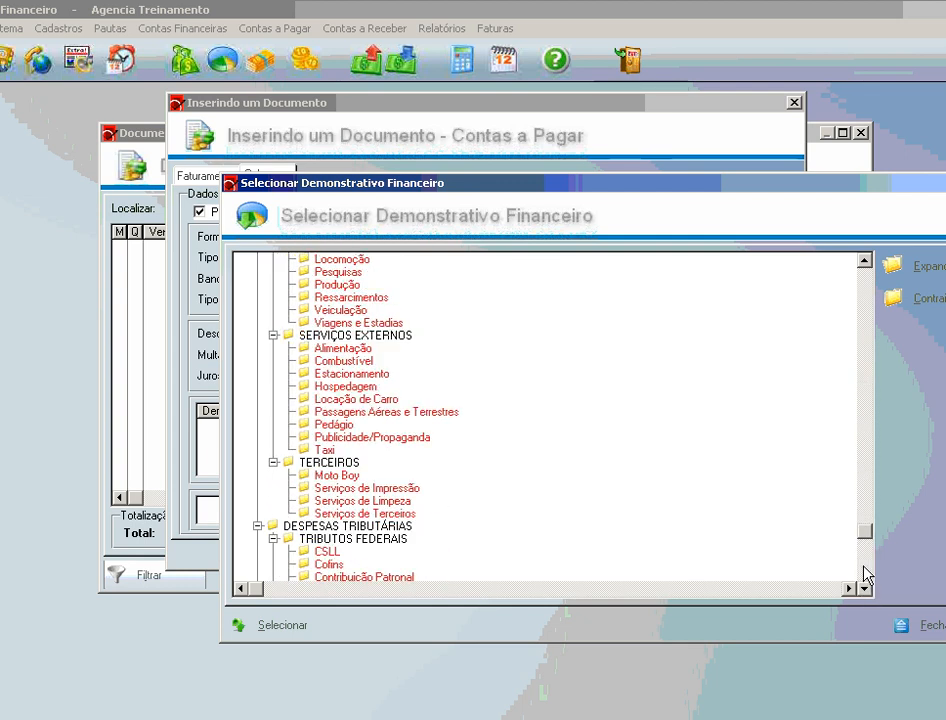
pyautogui.click(865, 589)
pyautogui.click(865, 589)
pyautogui.click(865, 589)
pyautogui.click(865, 589)
pyautogui.click(865, 589)
pyautogui.click(865, 589)
pyautogui.click(865, 589)
pyautogui.click(865, 589)
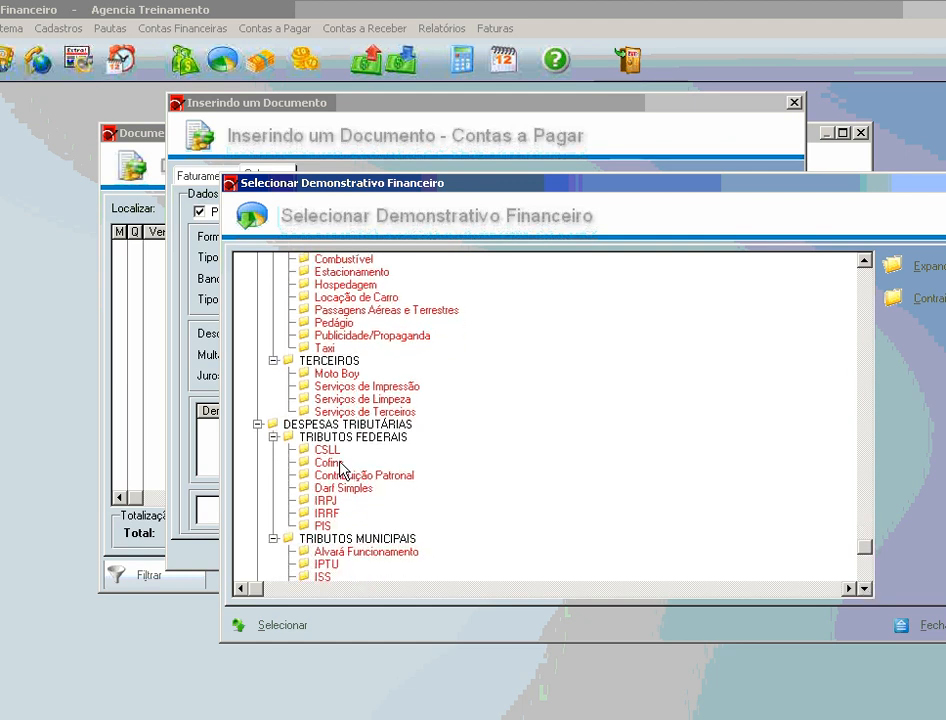
pyautogui.click(338, 464)
pyautogui.click(300, 625)
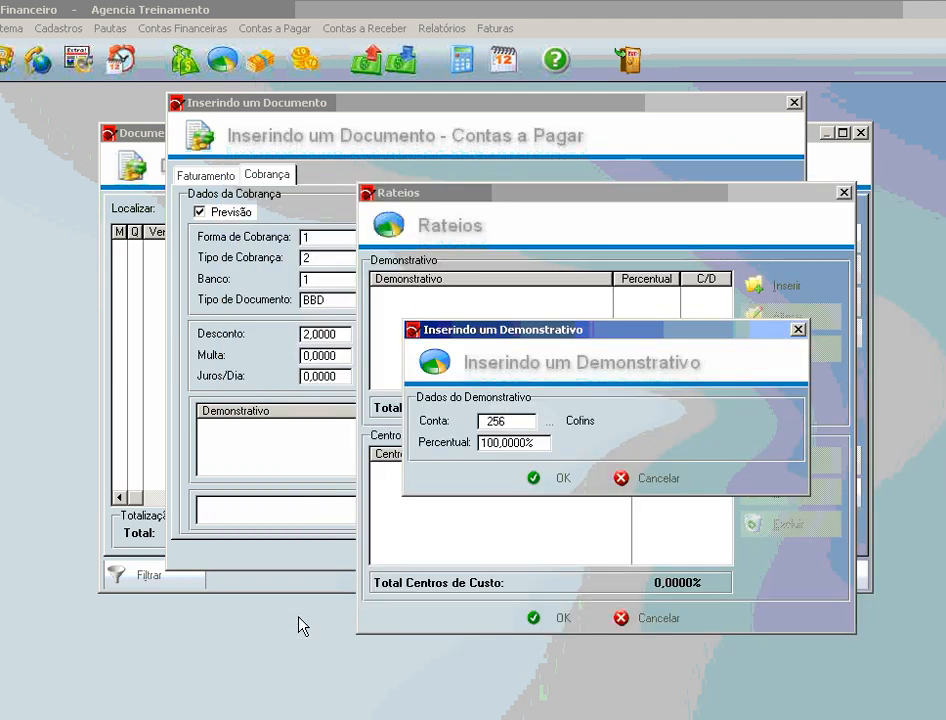
# - Confirm the Cofins demonstrativo at 100% and add the ADMINISTRATIVO/FINANCEIRO cost center at 100% to the document's Rateios
pyautogui.click(520, 490)
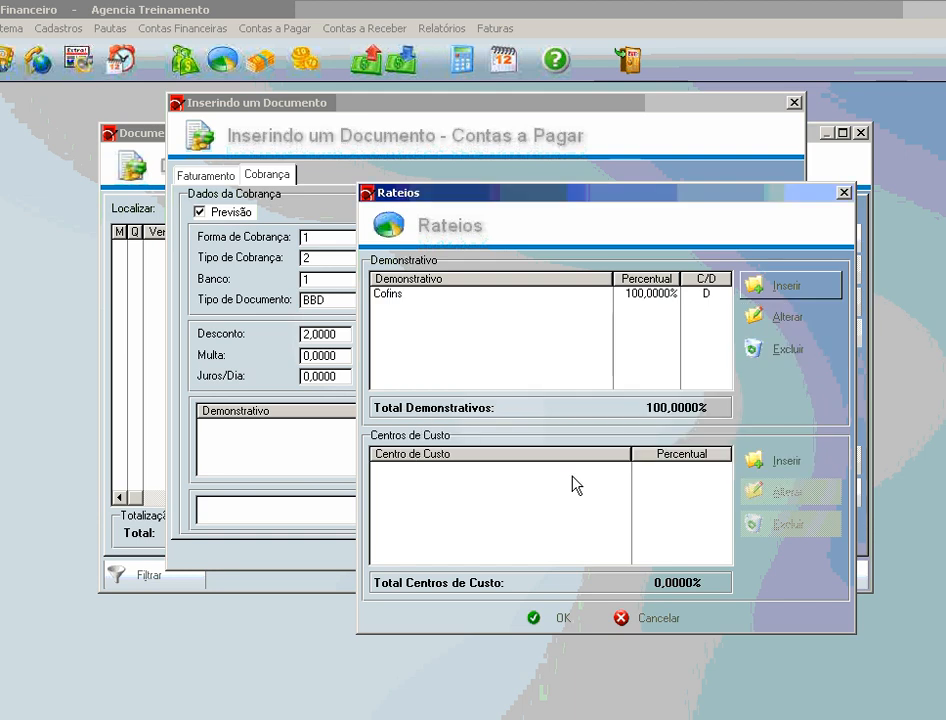
pyautogui.click(775, 464)
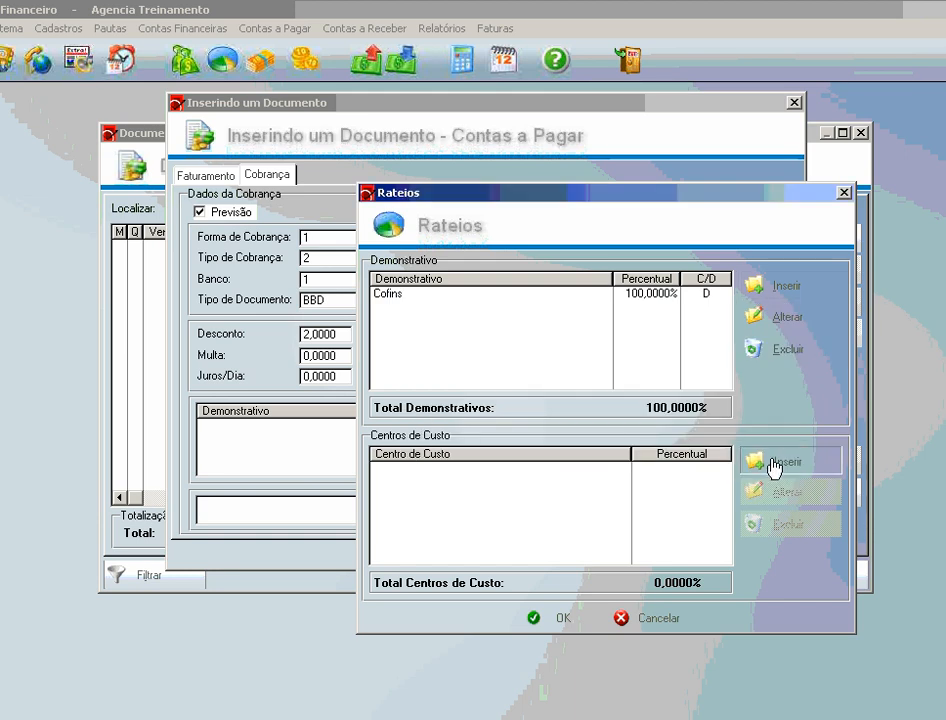
pyautogui.click(555, 428)
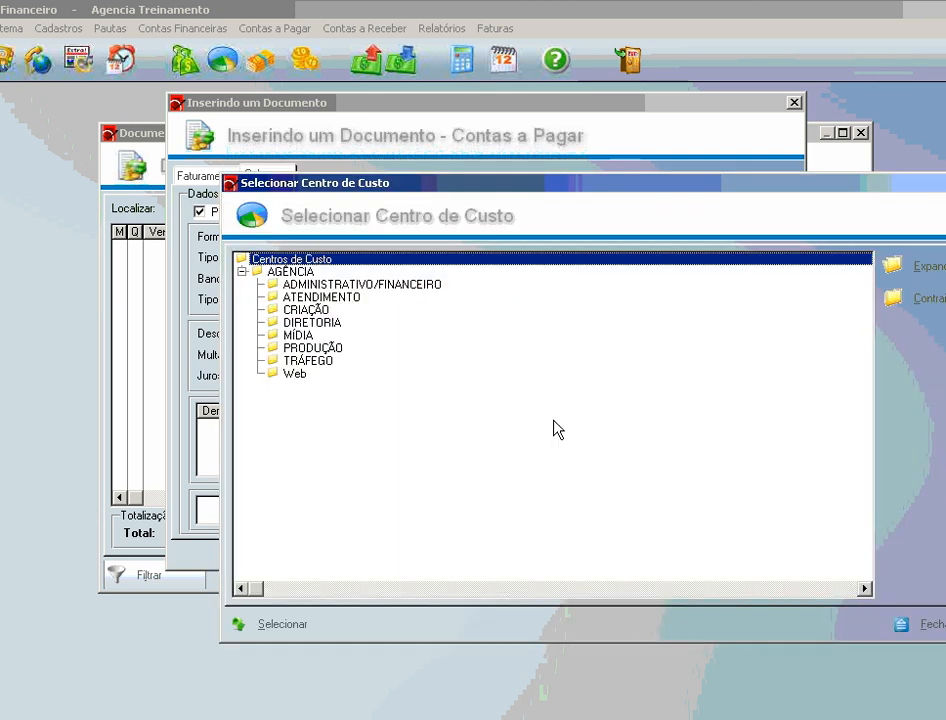
pyautogui.click(374, 287)
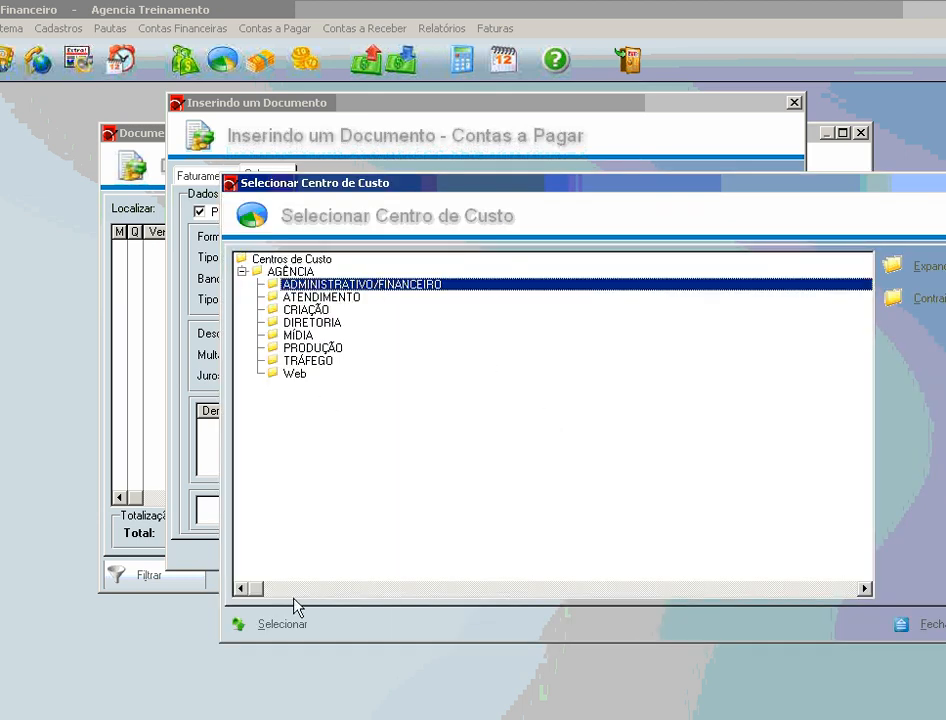
pyautogui.click(285, 628)
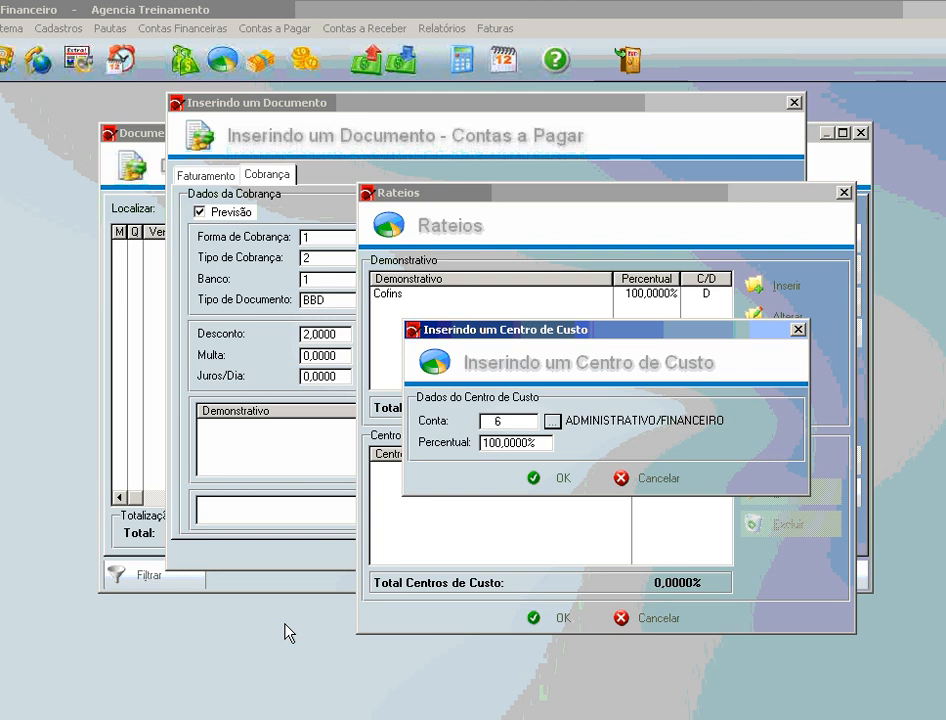
pyautogui.click(559, 484)
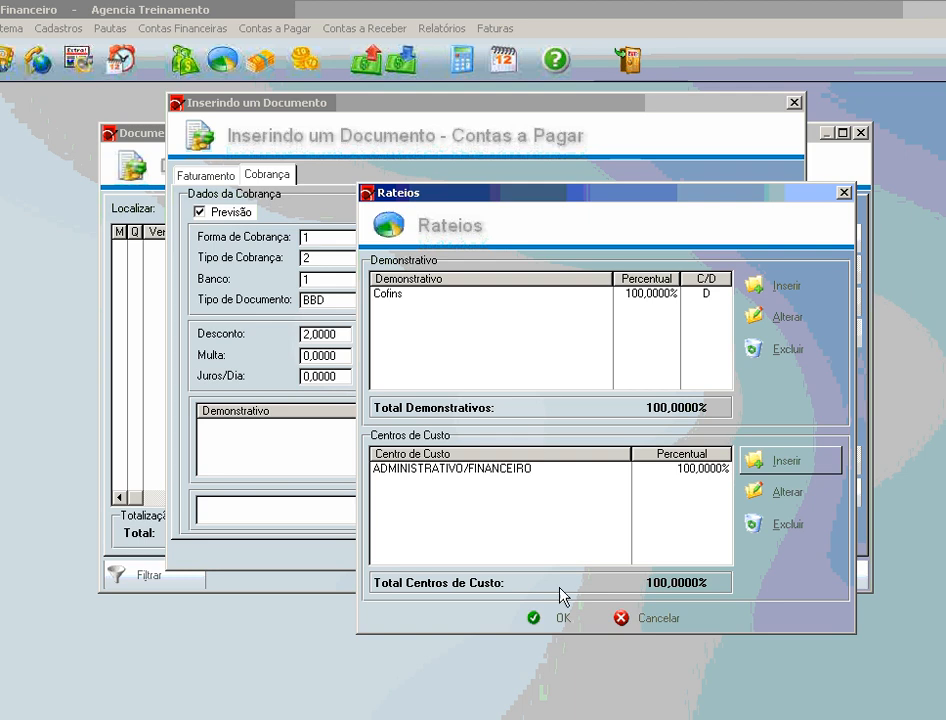
pyautogui.click(560, 619)
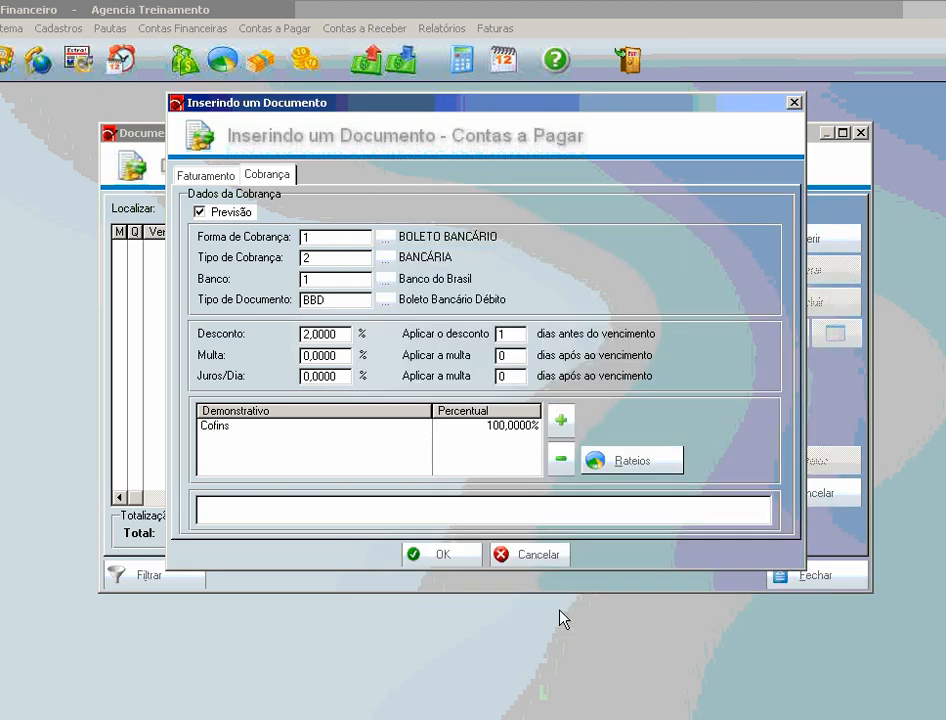
# - Save the new accounts payable document without changing its due date to match the last installment
pyautogui.click(367, 427)
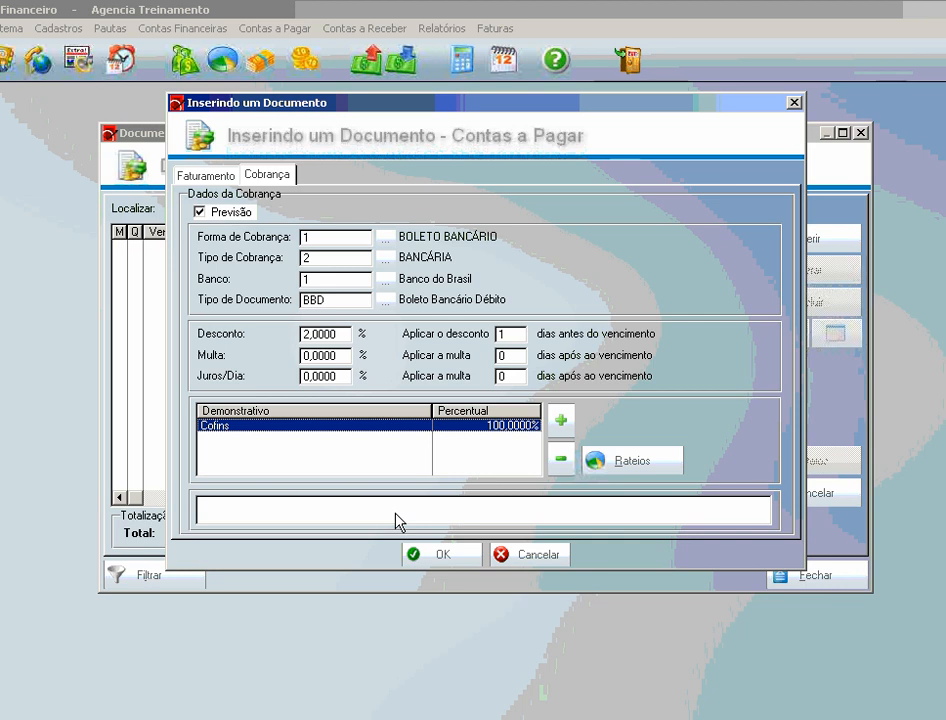
pyautogui.click(449, 556)
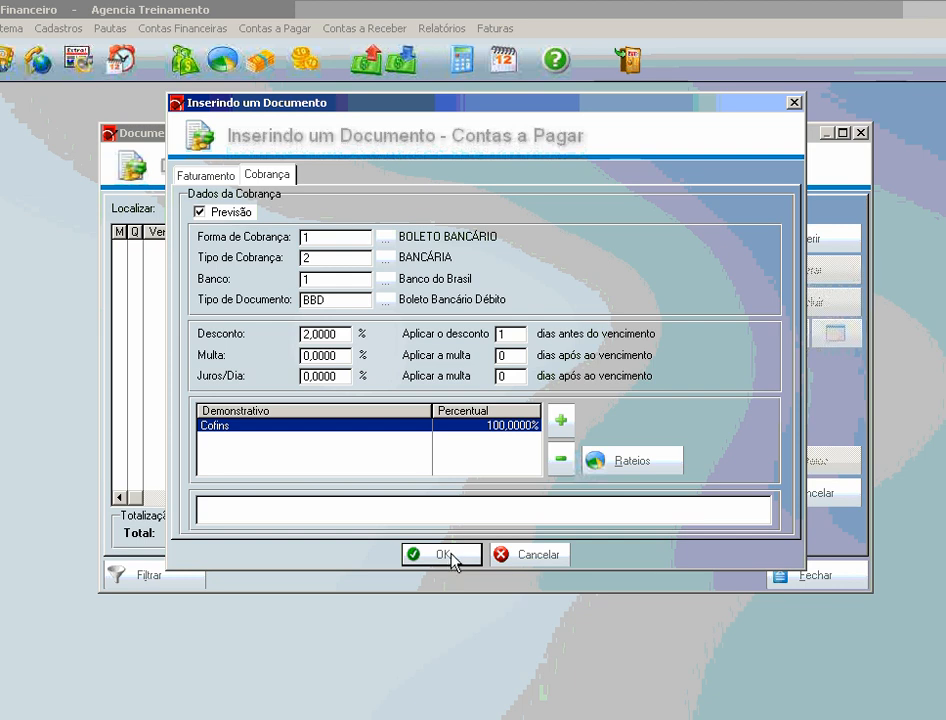
pyautogui.click(452, 562)
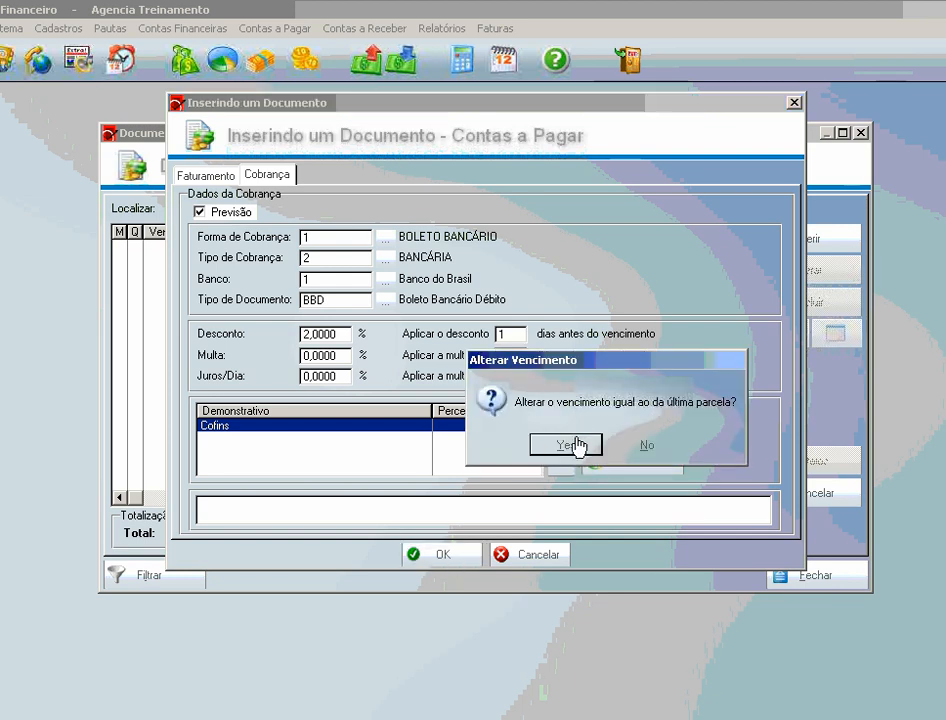
pyautogui.click(645, 453)
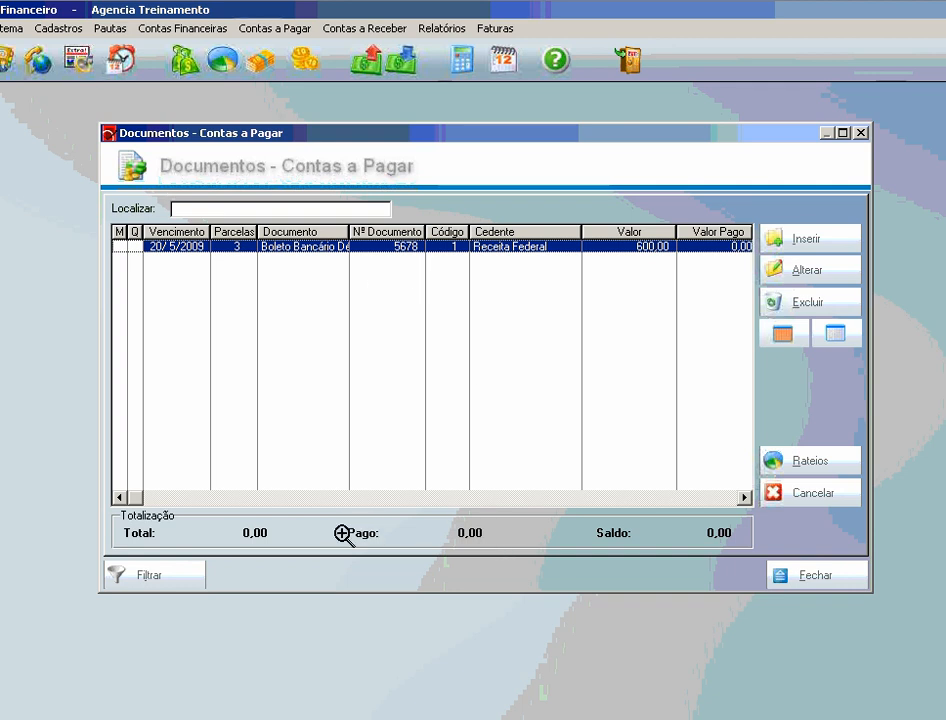
# - Calculate the totals of the accounts payable list and review the Receita Federal document's Rateios, closing both windows
pyautogui.click(415, 534)
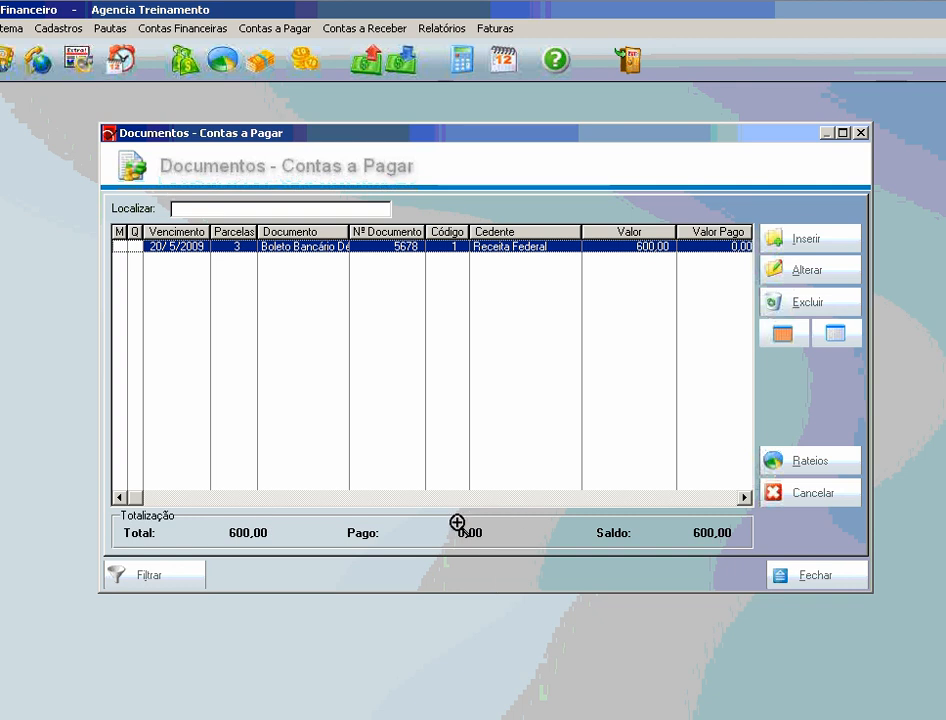
pyautogui.click(783, 460)
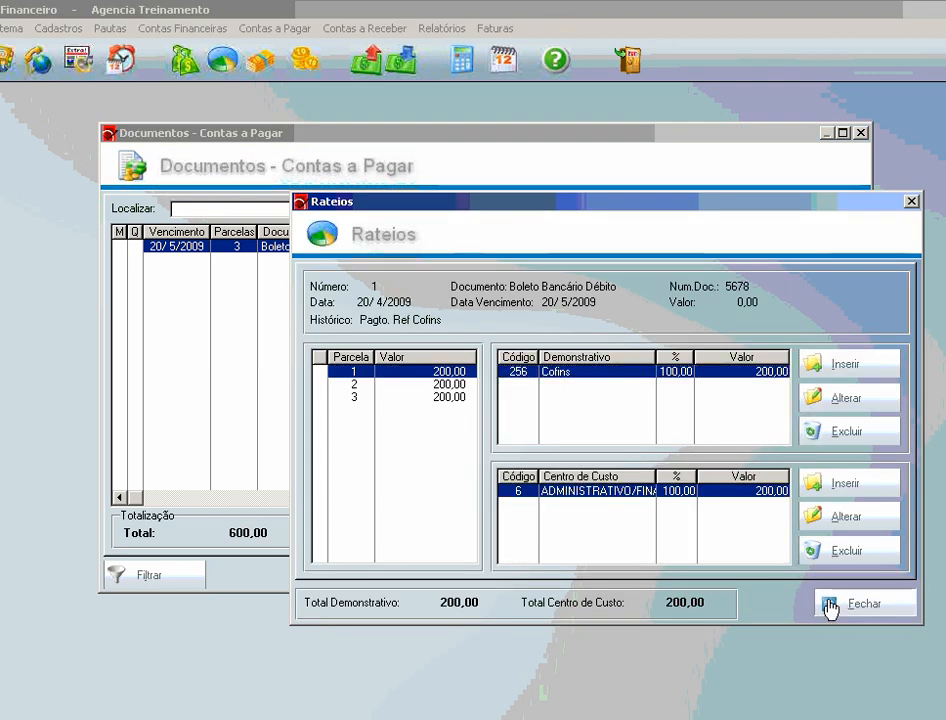
pyautogui.click(828, 604)
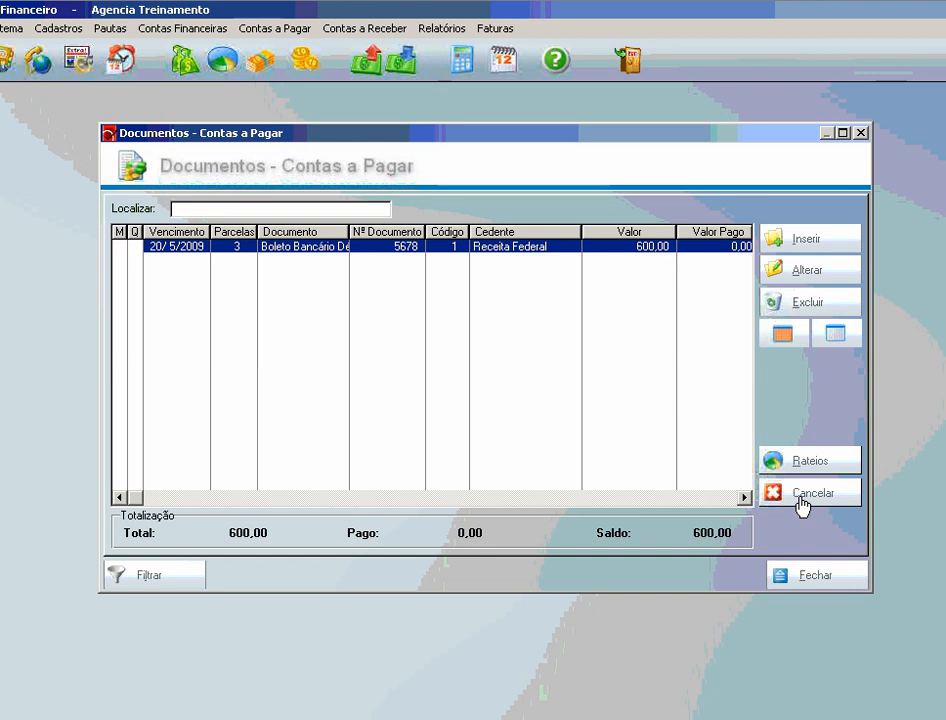
pyautogui.click(811, 578)
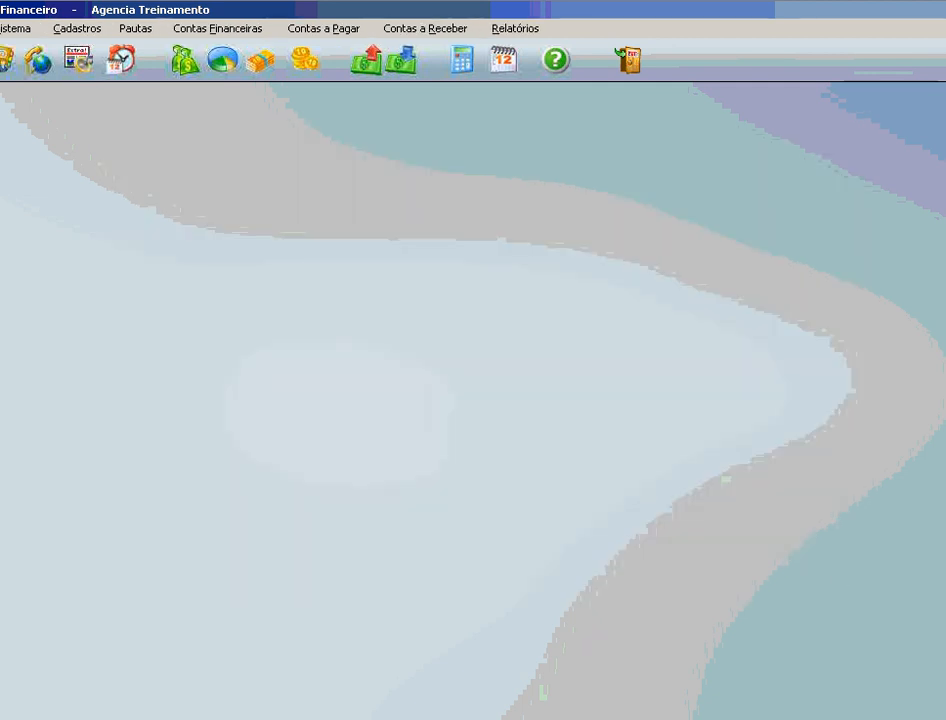